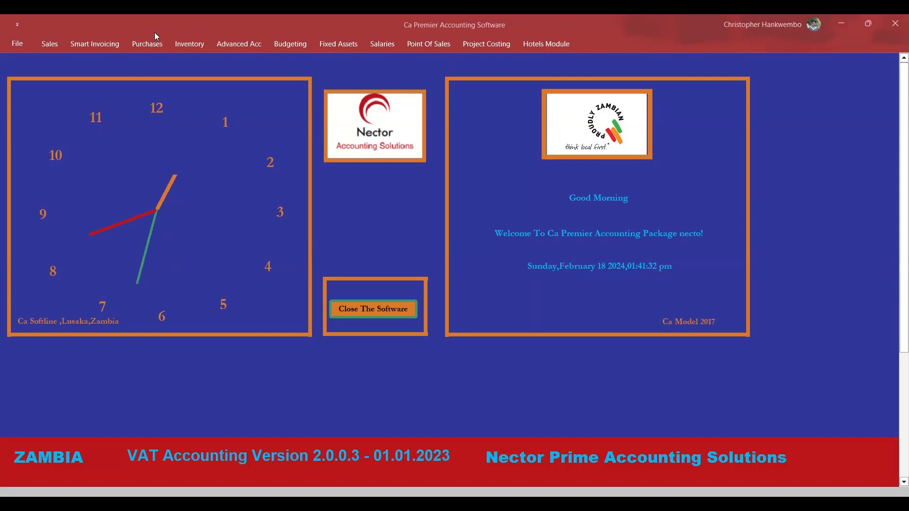
# Open the Smart Invoicing APIs form and set the Import Items last request date to 07/02/2018
pyautogui.click(100, 46)
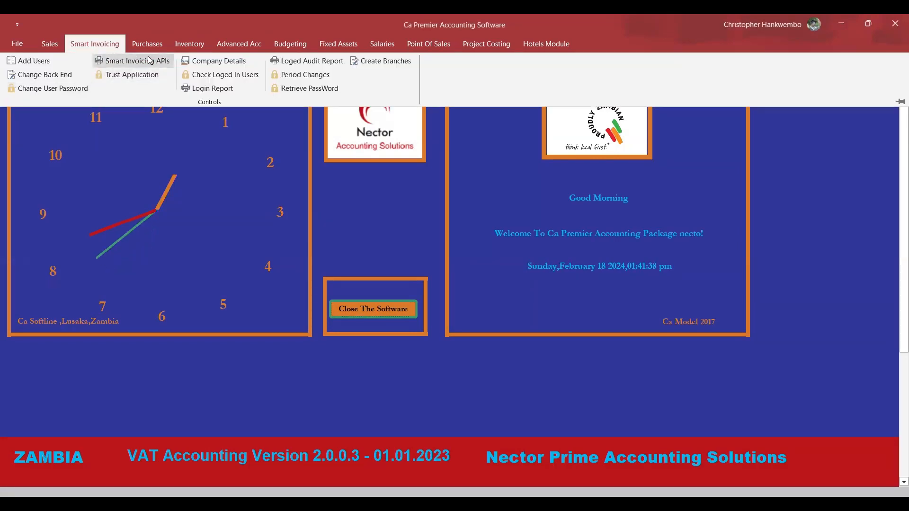
pyautogui.click(147, 62)
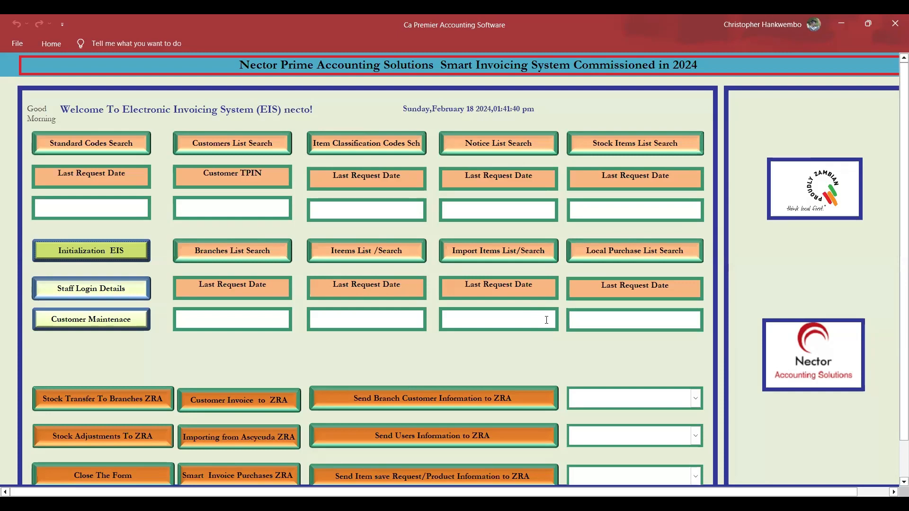
pyautogui.click(547, 321)
pyautogui.click(564, 312)
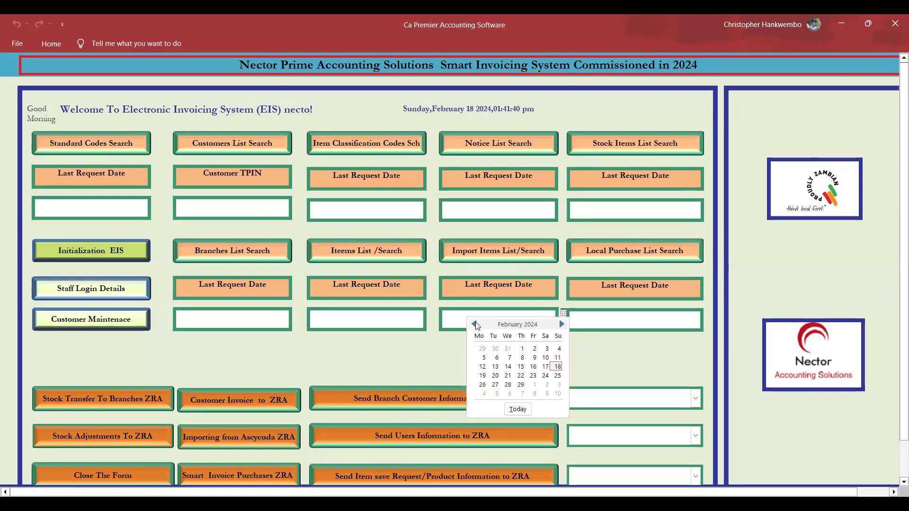
pyautogui.click(474, 324)
pyautogui.click(474, 324)
pyautogui.click(474, 324)
pyautogui.click(474, 324)
pyautogui.click(474, 324)
pyautogui.click(474, 324)
pyautogui.click(474, 324)
pyautogui.tripleClick(474, 324)
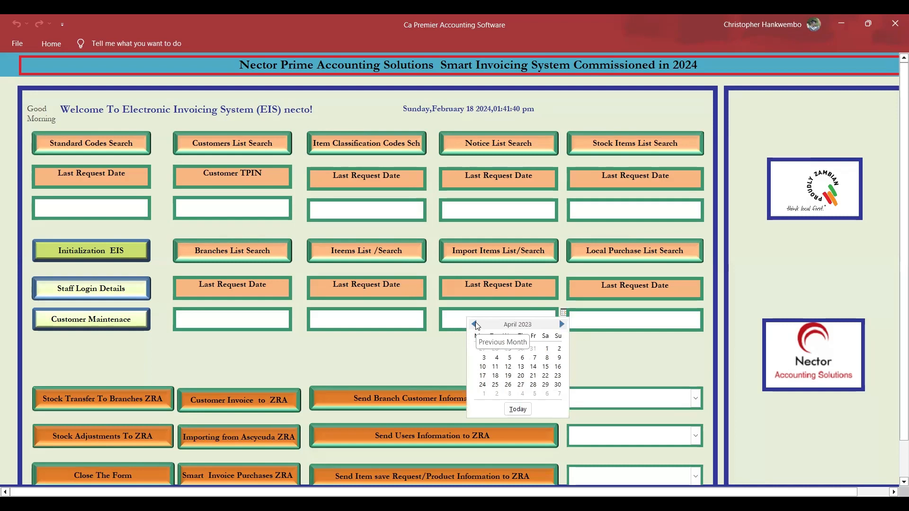
pyautogui.tripleClick(475, 324)
pyautogui.tripleClick(475, 324)
pyautogui.doubleClick(474, 324)
pyautogui.click(474, 325)
pyautogui.click(475, 325)
pyautogui.doubleClick(474, 325)
pyautogui.tripleClick(475, 324)
pyautogui.tripleClick(475, 324)
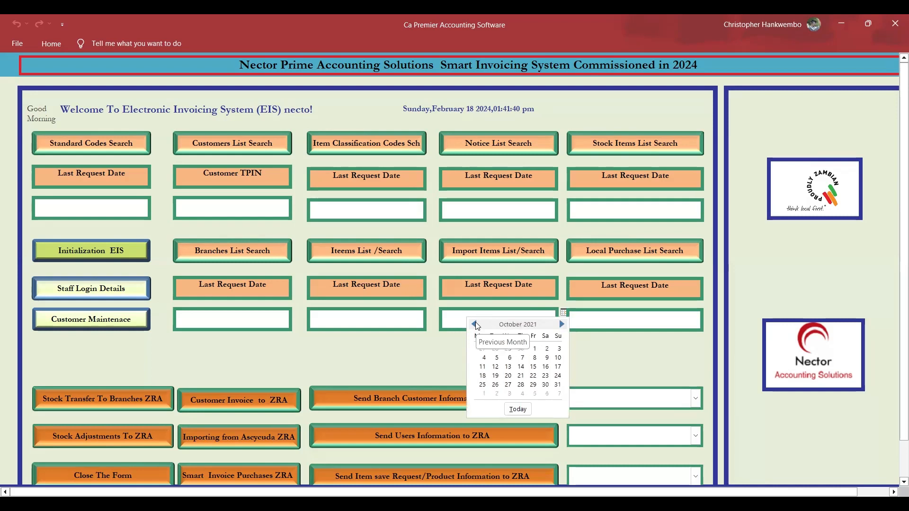
pyautogui.tripleClick(475, 324)
pyautogui.tripleClick(475, 324)
pyautogui.tripleClick(475, 324)
pyautogui.tripleClick(474, 324)
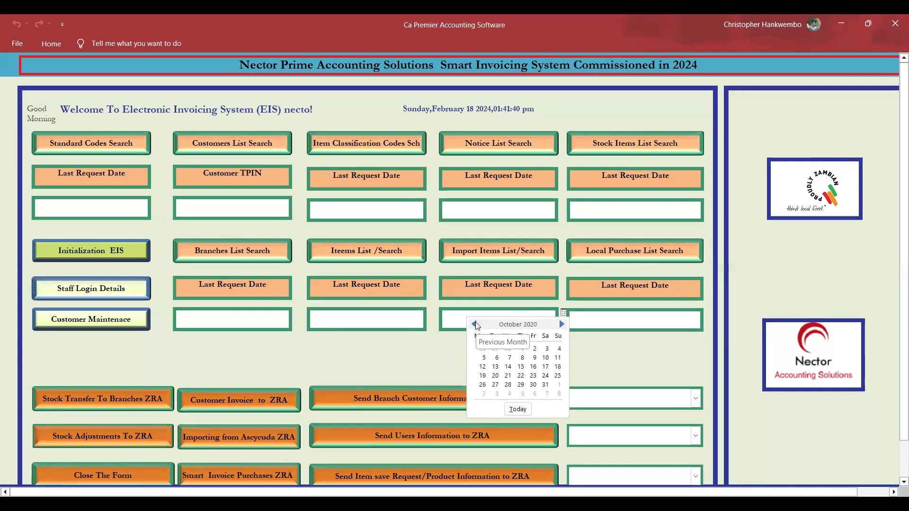
pyautogui.click(474, 325)
pyautogui.tripleClick(474, 325)
pyautogui.tripleClick(474, 325)
pyautogui.tripleClick(475, 324)
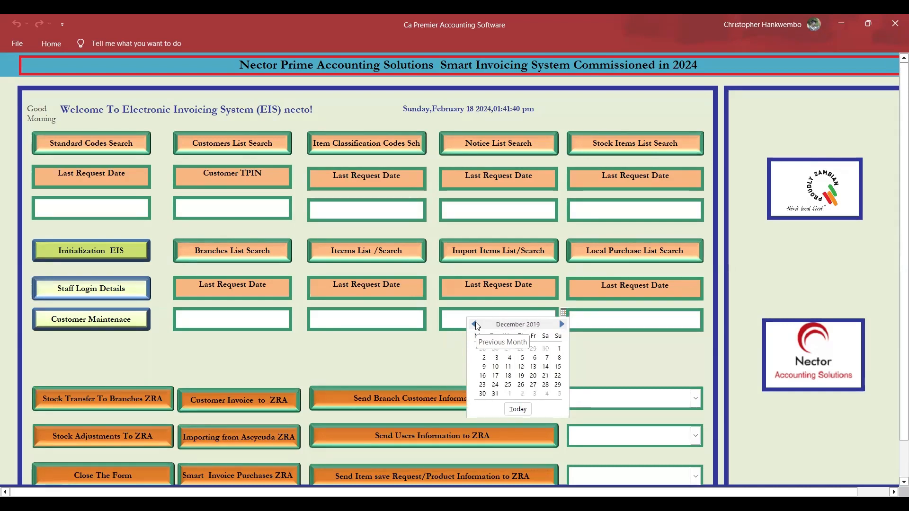
pyautogui.doubleClick(474, 324)
pyautogui.doubleClick(475, 324)
pyautogui.tripleClick(475, 325)
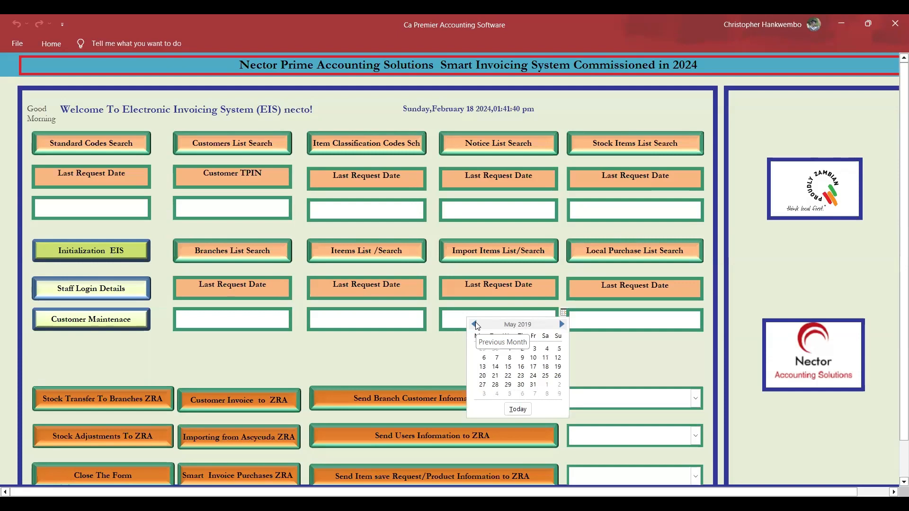
pyautogui.tripleClick(475, 325)
pyautogui.doubleClick(475, 324)
pyautogui.doubleClick(474, 324)
pyautogui.doubleClick(475, 324)
pyautogui.tripleClick(474, 325)
pyautogui.click(474, 324)
pyautogui.click(475, 325)
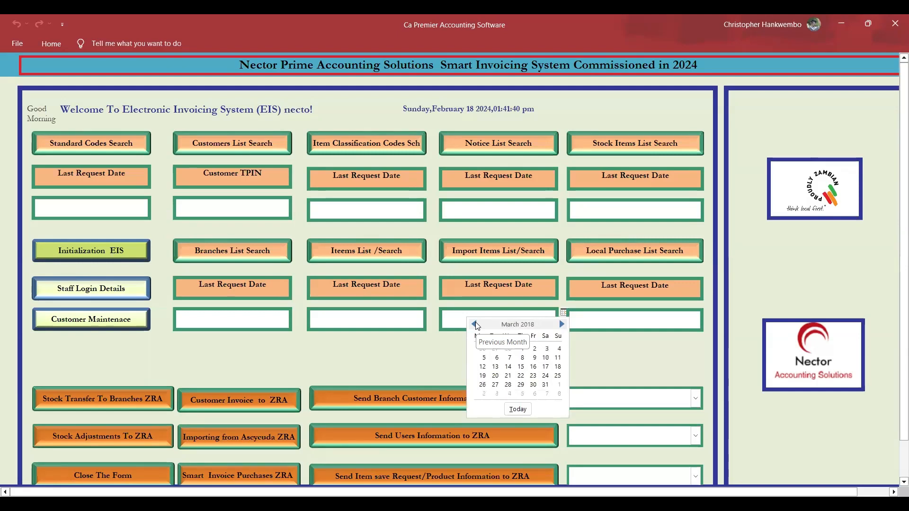
pyautogui.click(474, 324)
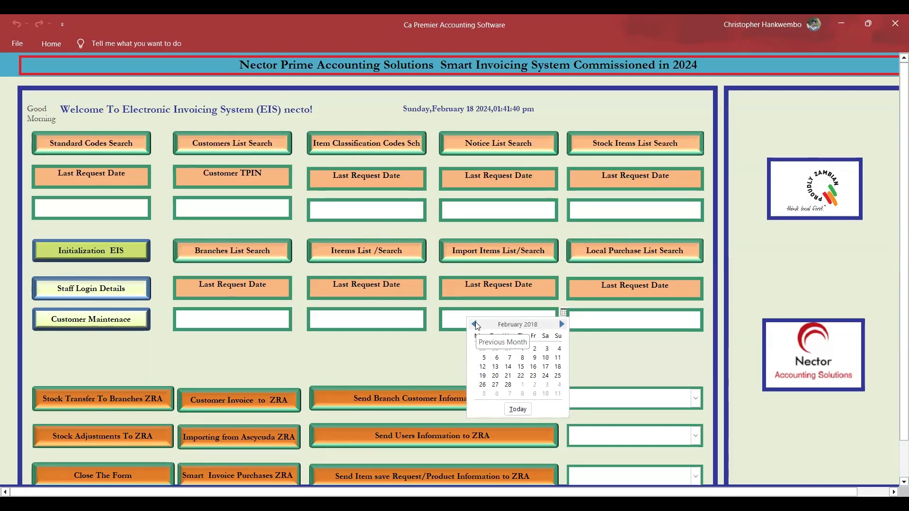
pyautogui.click(509, 358)
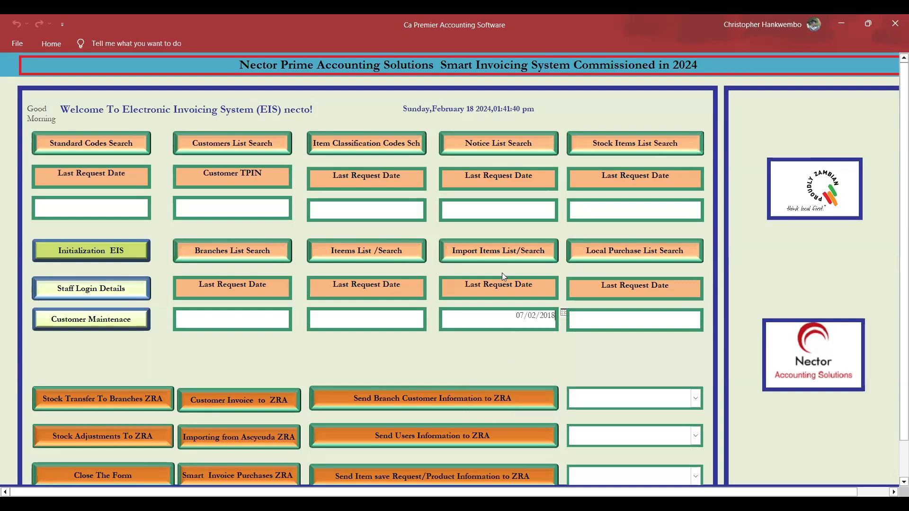
# Run the Import Items List search, acknowledge its messages, and open the Importing from Ascycuda ZRA form
pyautogui.click(492, 247)
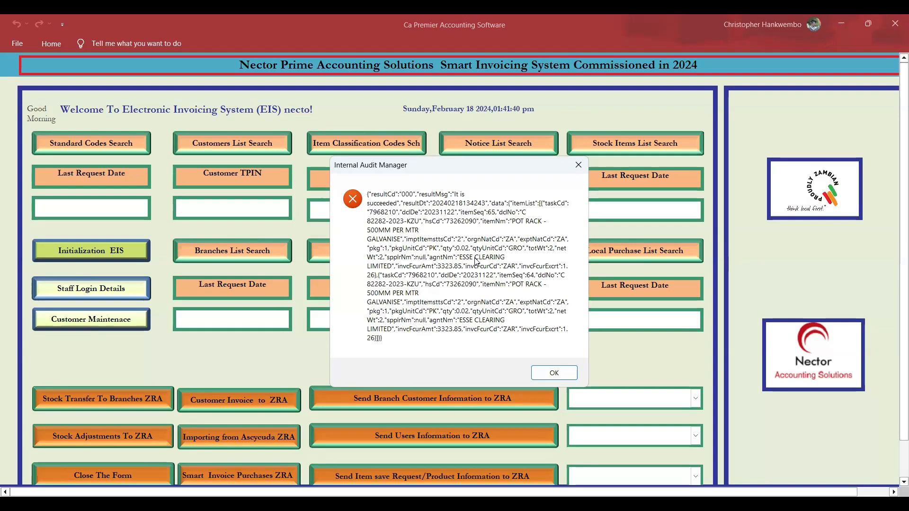
pyautogui.click(560, 375)
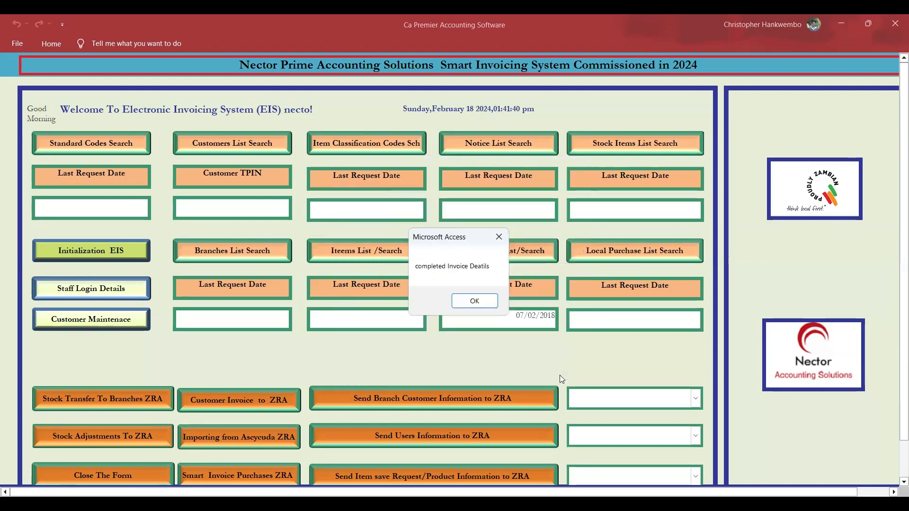
pyautogui.click(475, 302)
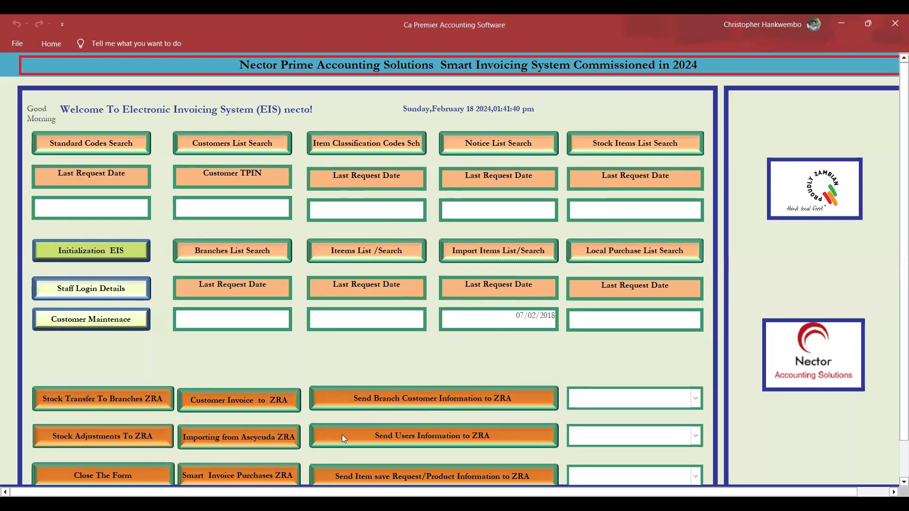
pyautogui.click(245, 443)
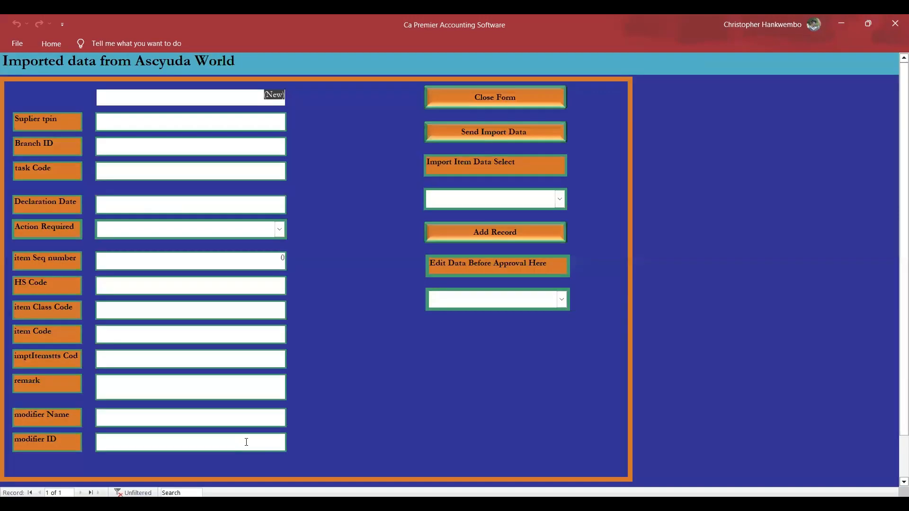
pyautogui.click(554, 381)
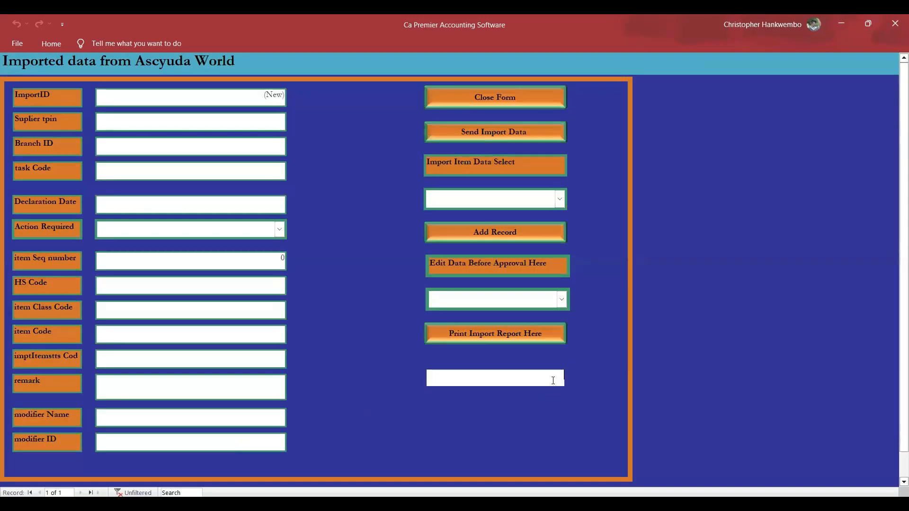
pyautogui.click(574, 372)
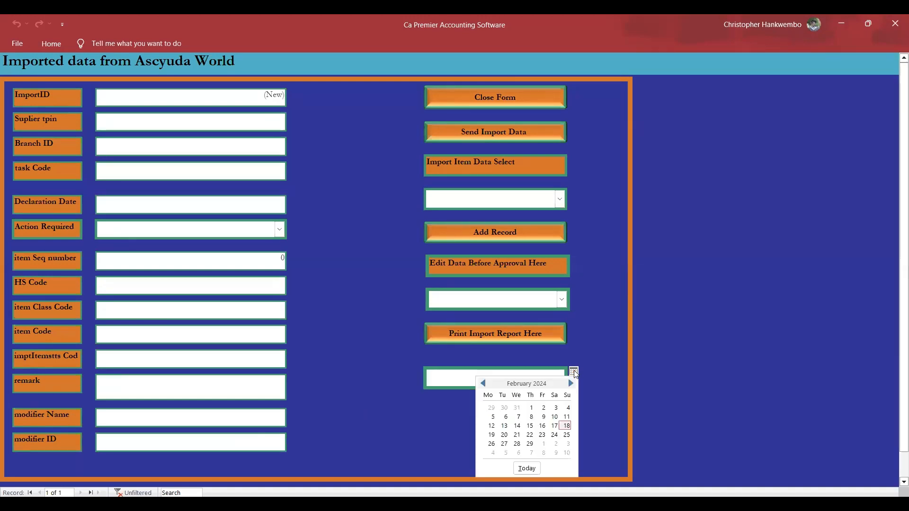
pyautogui.click(484, 384)
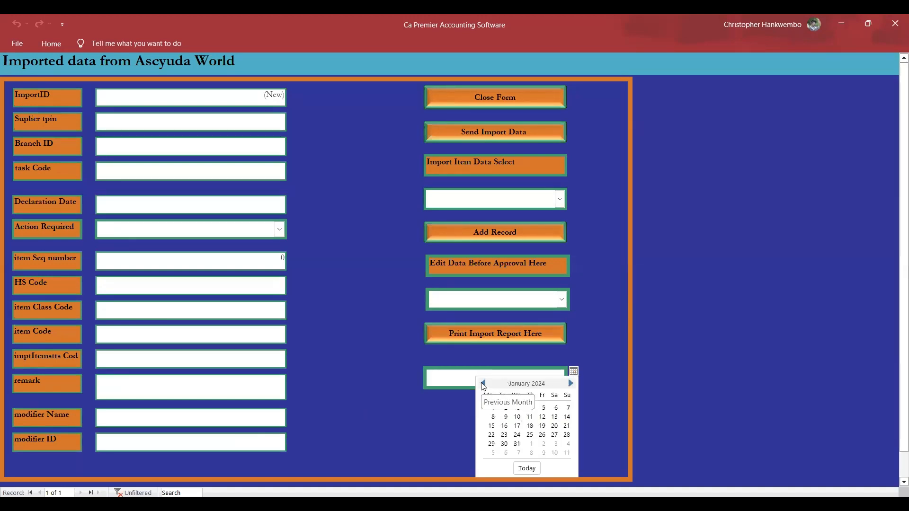
pyautogui.click(483, 384)
pyautogui.click(484, 383)
pyautogui.click(483, 383)
pyautogui.click(484, 383)
pyautogui.click(484, 383)
pyautogui.tripleClick(483, 384)
pyautogui.tripleClick(483, 384)
pyautogui.tripleClick(483, 383)
pyautogui.click(483, 384)
pyautogui.click(484, 383)
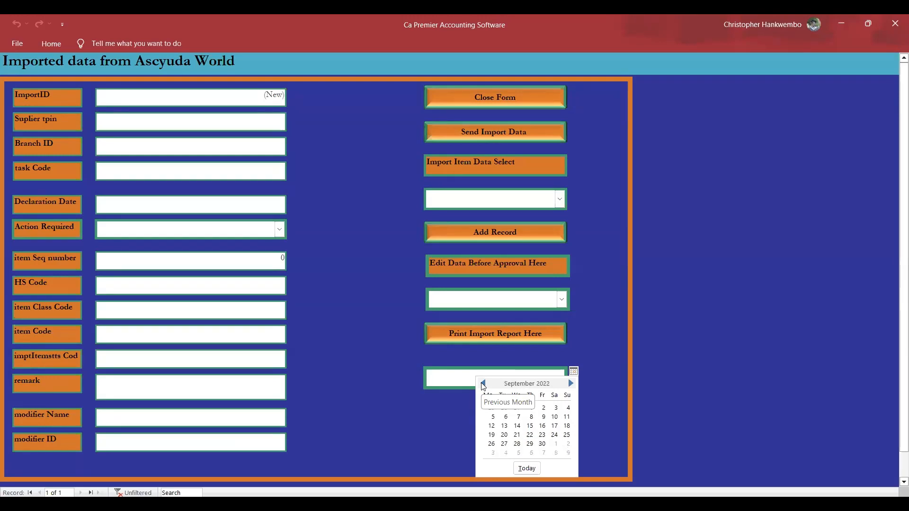
pyautogui.doubleClick(484, 384)
pyautogui.doubleClick(484, 384)
pyautogui.tripleClick(484, 384)
pyautogui.doubleClick(483, 384)
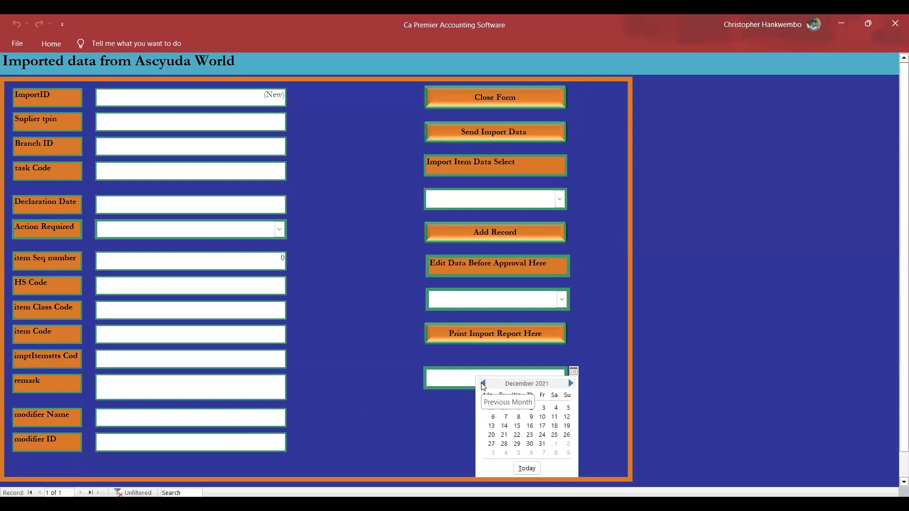
pyautogui.click(484, 384)
pyautogui.click(484, 384)
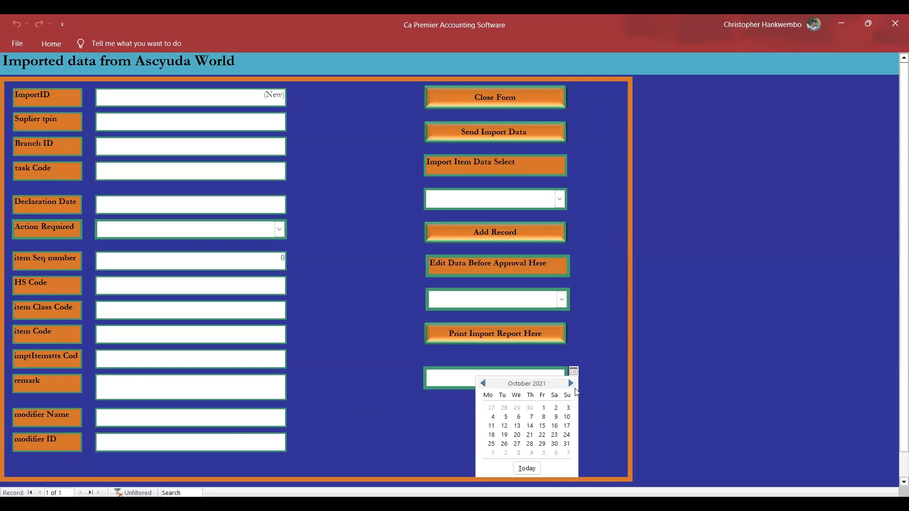
pyautogui.click(574, 372)
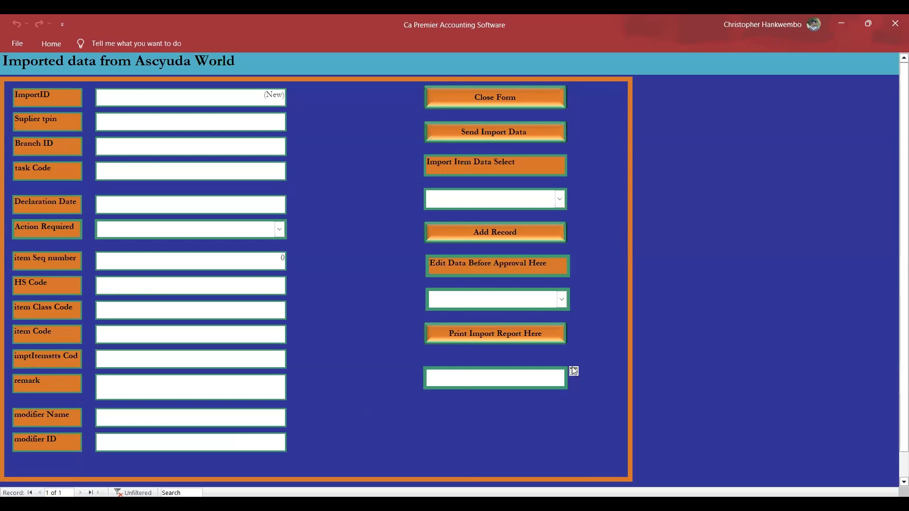
# Set the import report date to 22/11/2023 and generate the import report
pyautogui.click(574, 373)
pyautogui.click(483, 384)
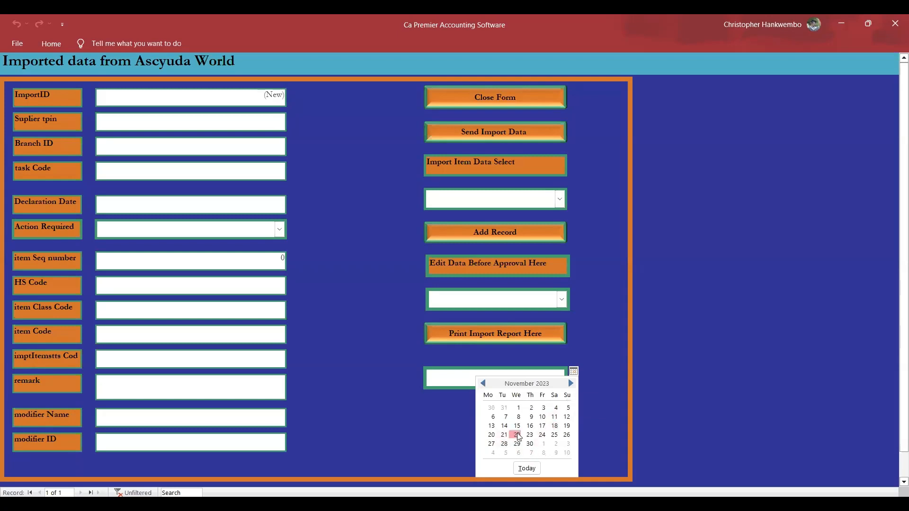
pyautogui.click(518, 435)
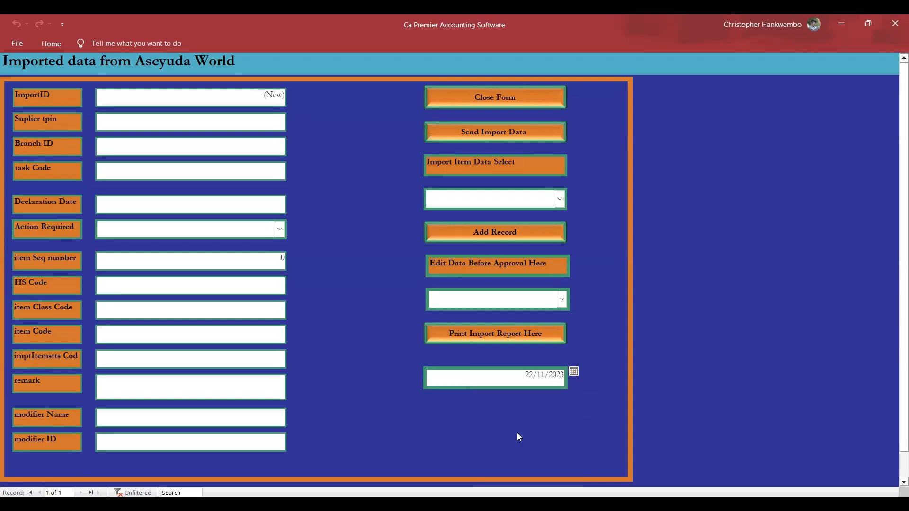
pyautogui.click(527, 335)
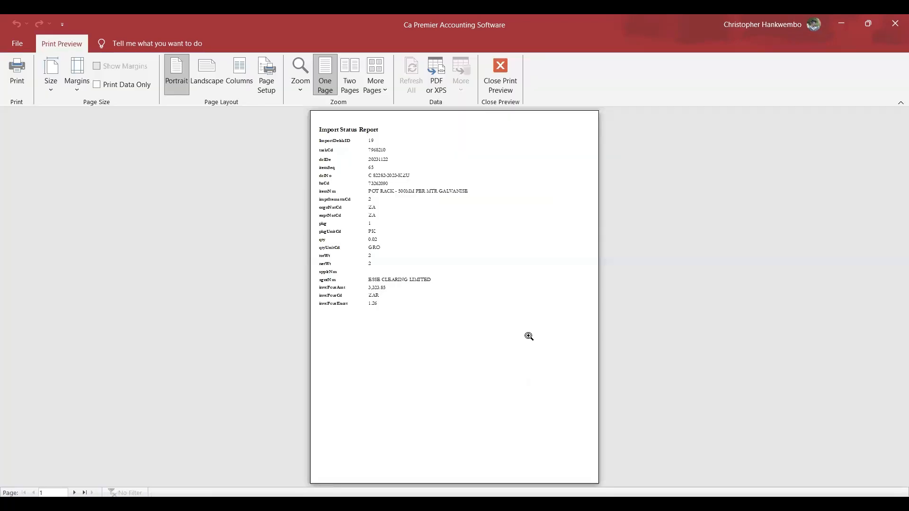
# Examine the Import Status Report enlarged, including its following page, and close the preview
pyautogui.click(445, 180)
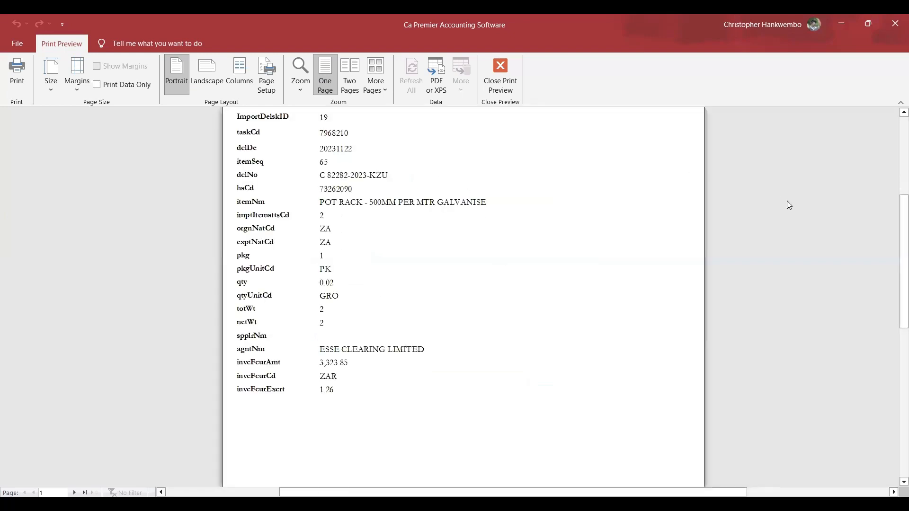
pyautogui.click(896, 113)
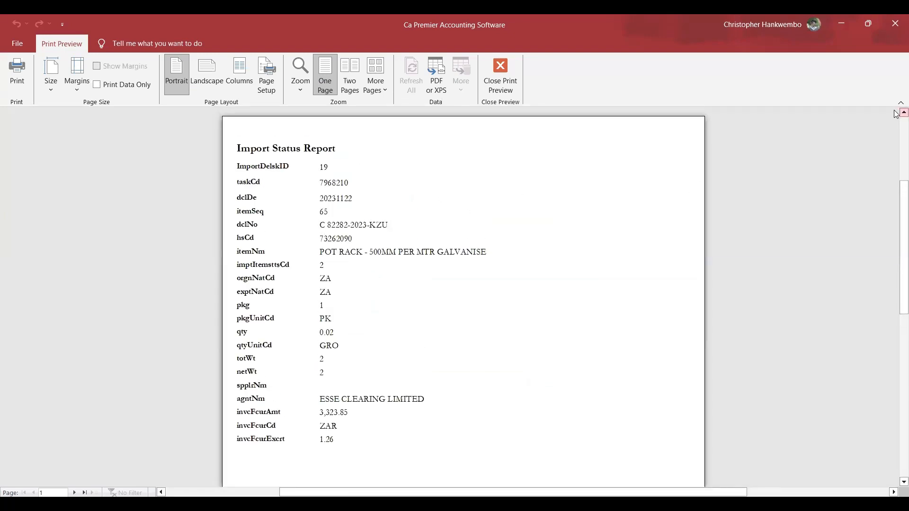
pyautogui.click(896, 113)
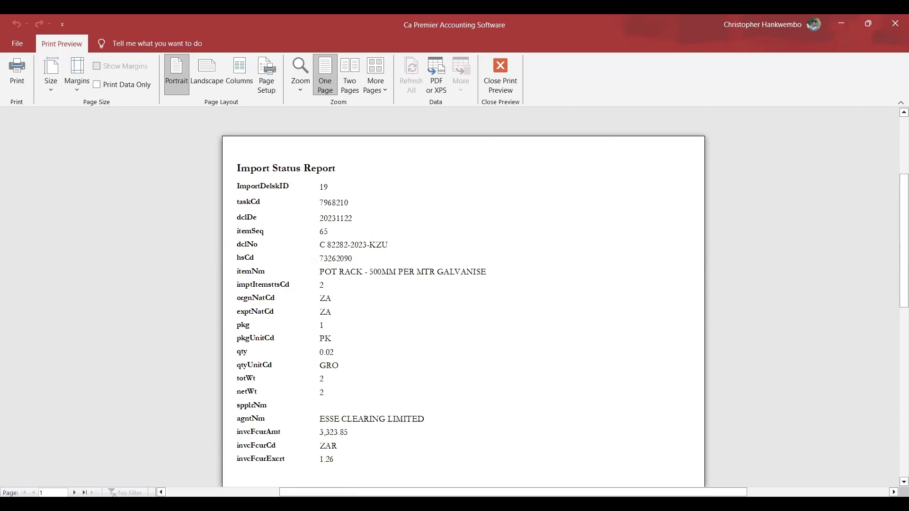
pyautogui.click(74, 493)
pyautogui.click(501, 90)
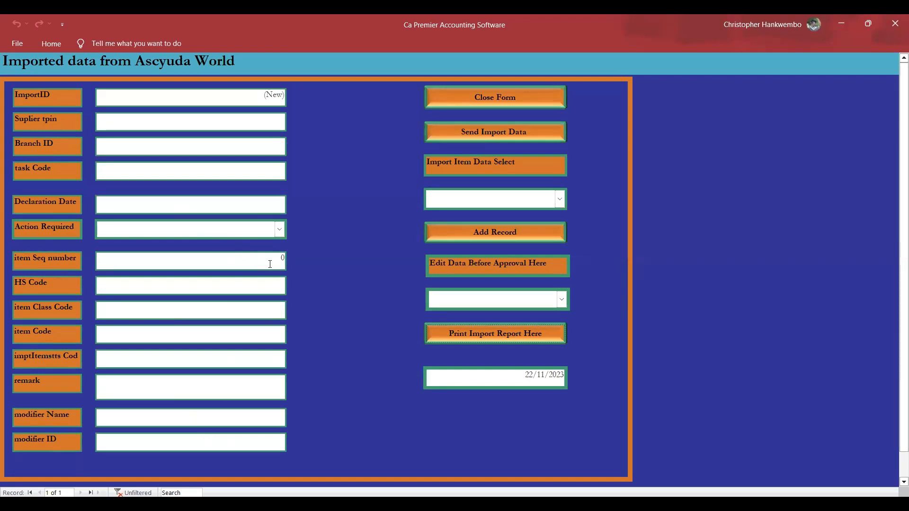
# Review the Action Required options without choosing one, and close the imported data form
pyautogui.click(280, 229)
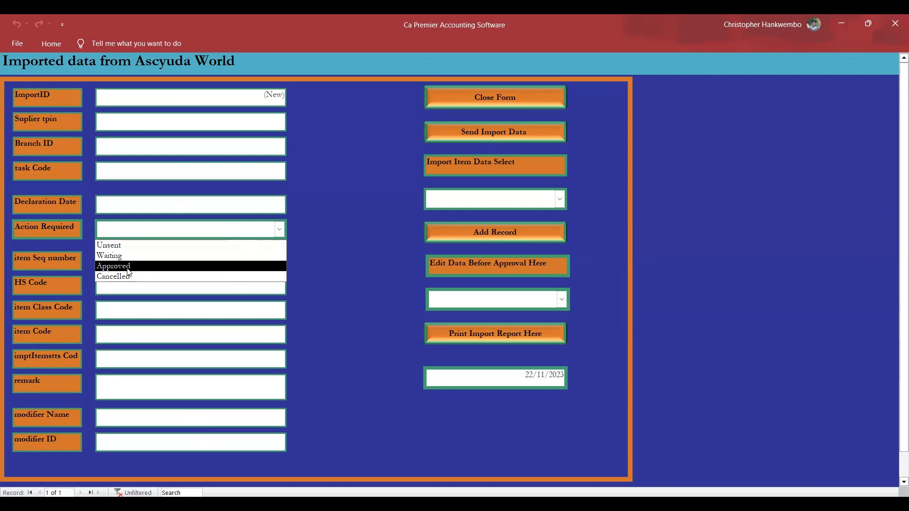
pyautogui.click(346, 251)
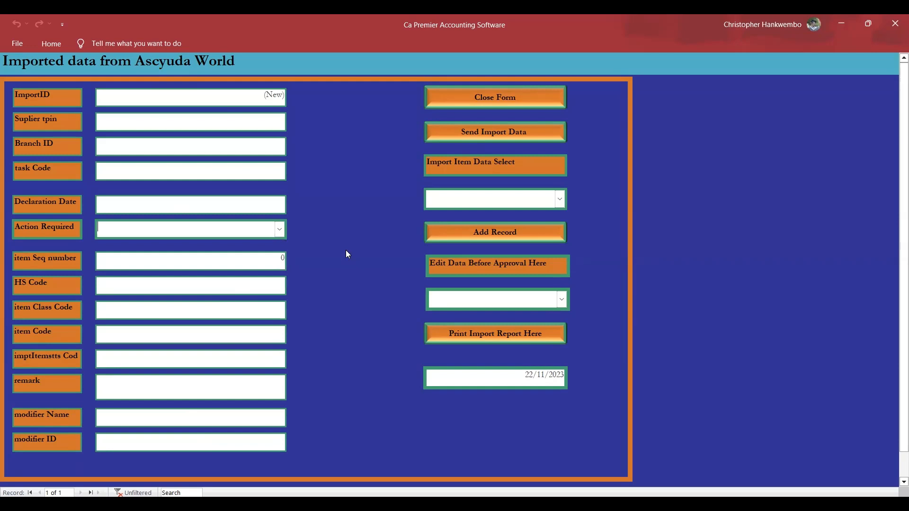
pyautogui.click(471, 97)
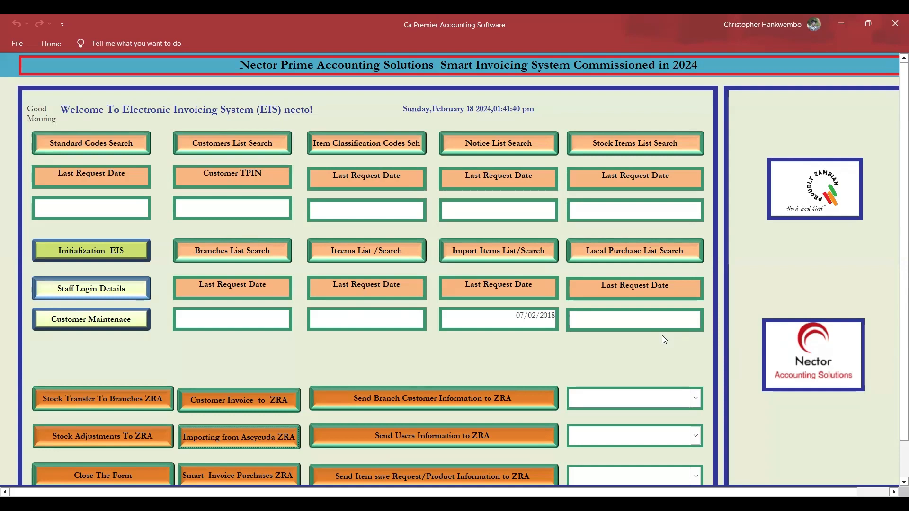
# Open the Customer Invoice to ZRA form and select SAMPLE CASH SALES as the new invoice's customer
pyautogui.click(244, 399)
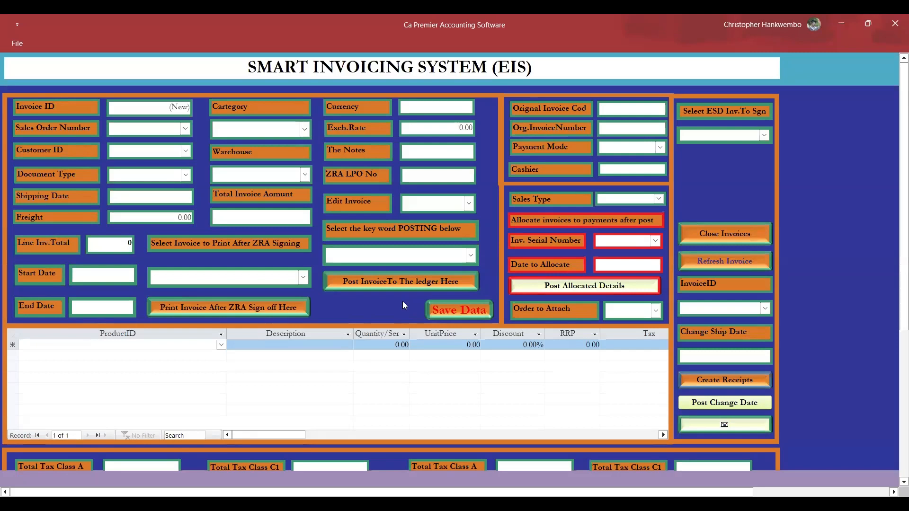
pyautogui.click(186, 151)
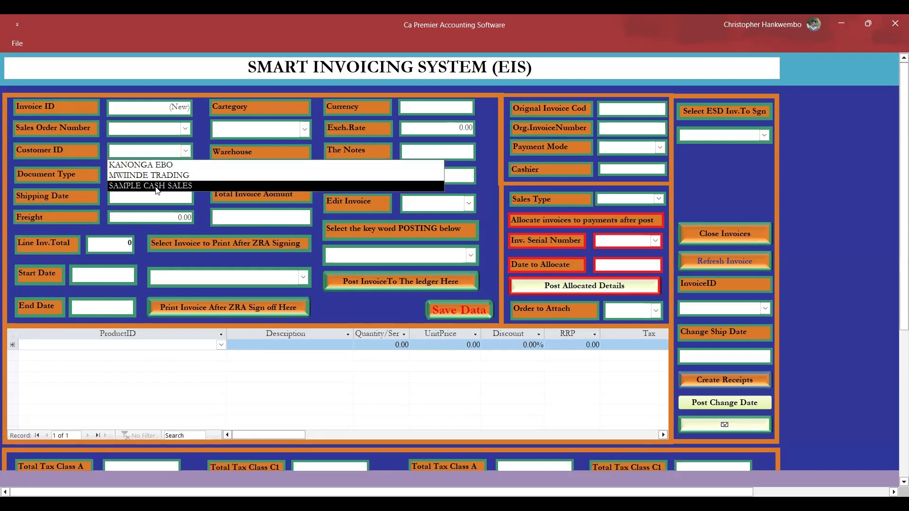
pyautogui.click(158, 187)
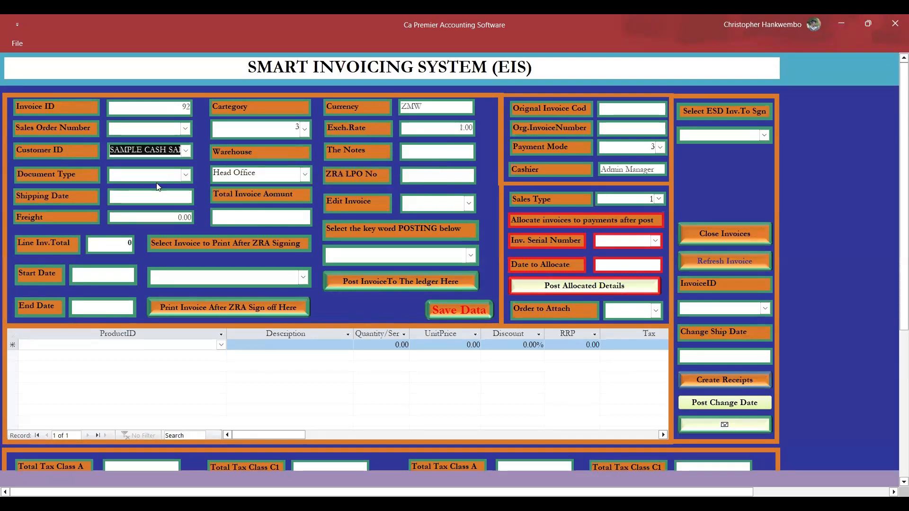
# Set the invoice's document type to Tax Invoice and decline attaching a sales order
pyautogui.press('Tab')
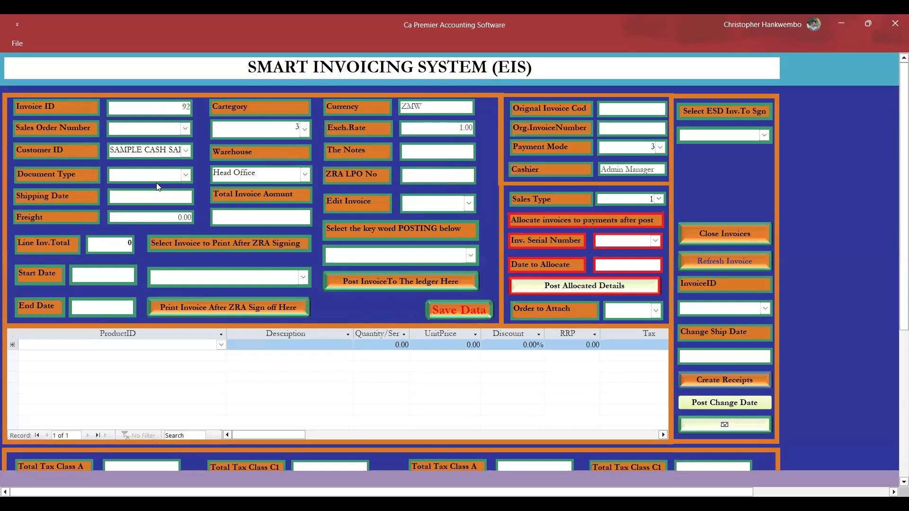
pyautogui.click(187, 175)
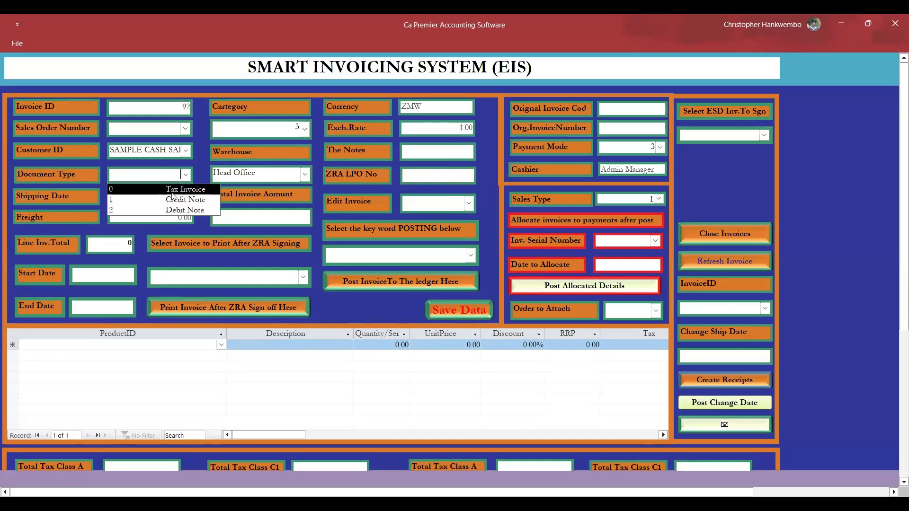
pyautogui.click(171, 190)
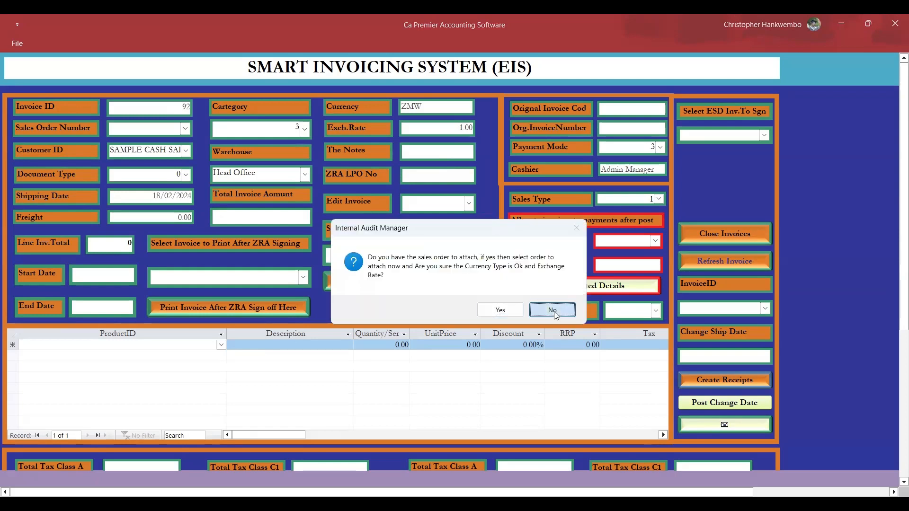
pyautogui.click(553, 311)
# Add a BREAD LOAFS line with quantity 10 to the invoice and save it
pyautogui.click(221, 345)
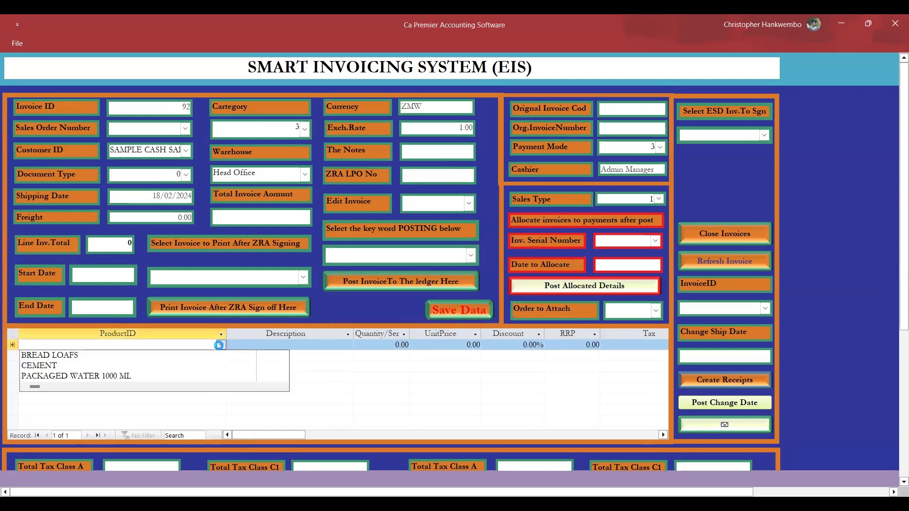
pyautogui.click(72, 355)
pyautogui.press('Tab')
pyautogui.press('Tab')
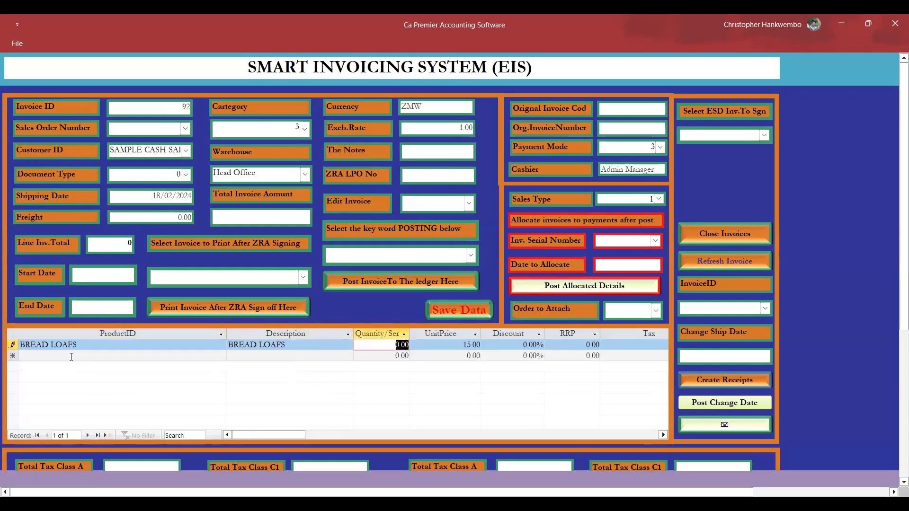
pyautogui.write('10')
pyautogui.press('Tab')
pyautogui.press('Tab')
pyautogui.press('Tab')
pyautogui.press('Tab')
pyautogui.press('Tab')
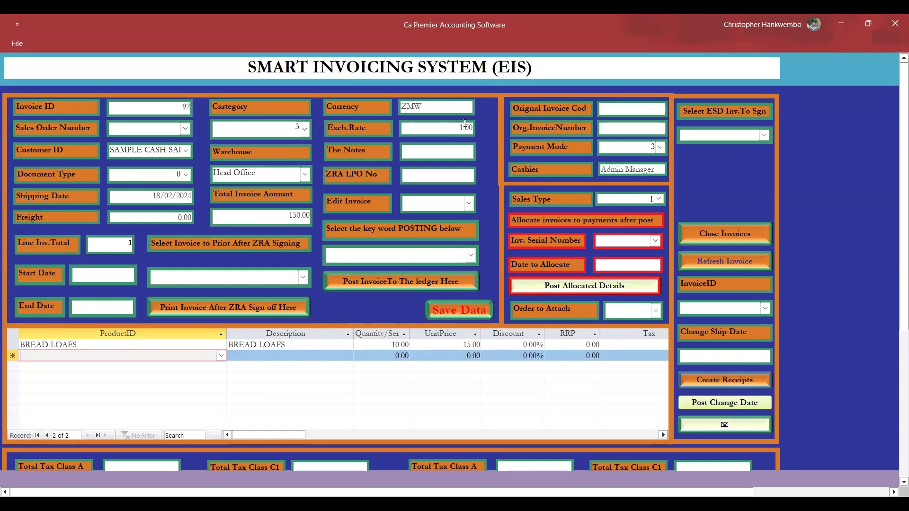
pyautogui.click(451, 310)
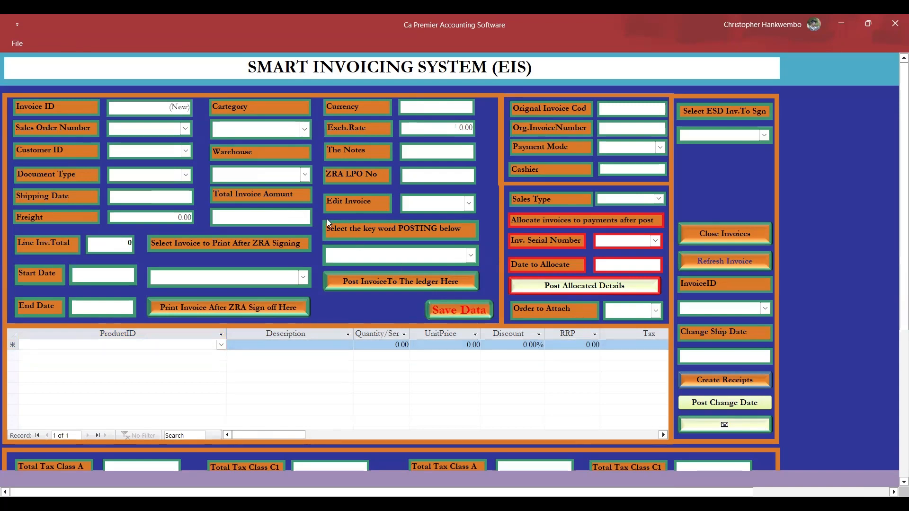
# Submit invoice 92 for ZRA signing without cancelling to double-check it, and dismiss the response message
pyautogui.click(765, 136)
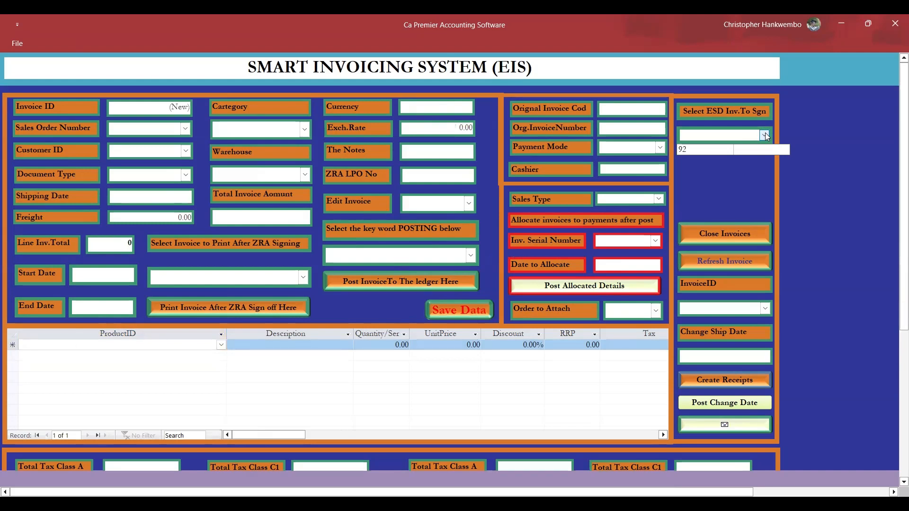
pyautogui.click(686, 150)
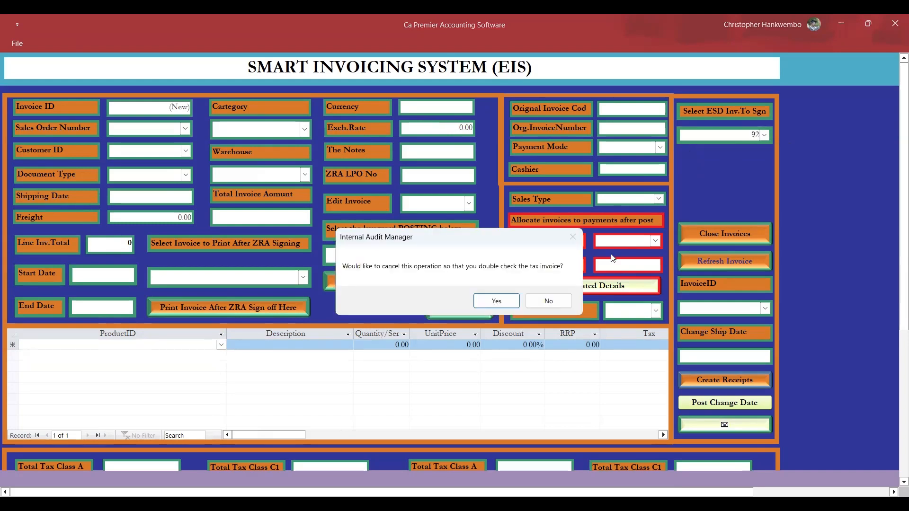
pyautogui.click(550, 302)
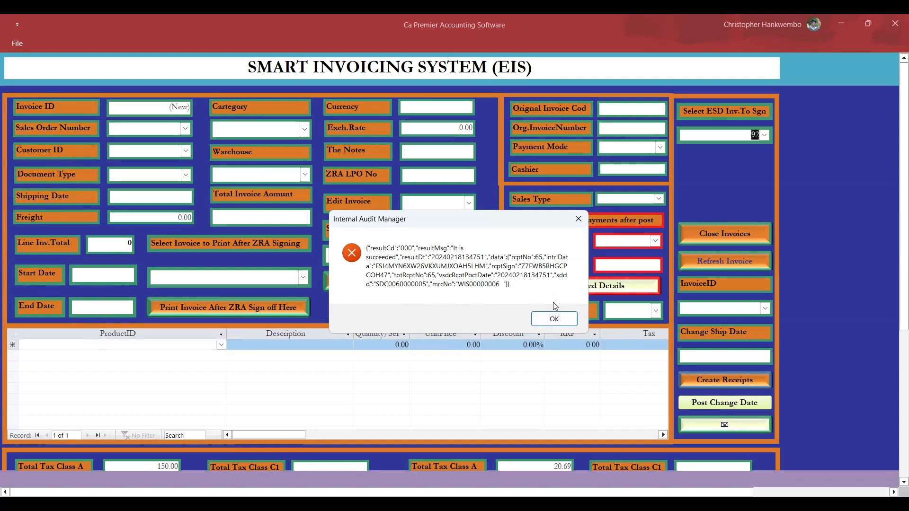
pyautogui.click(555, 320)
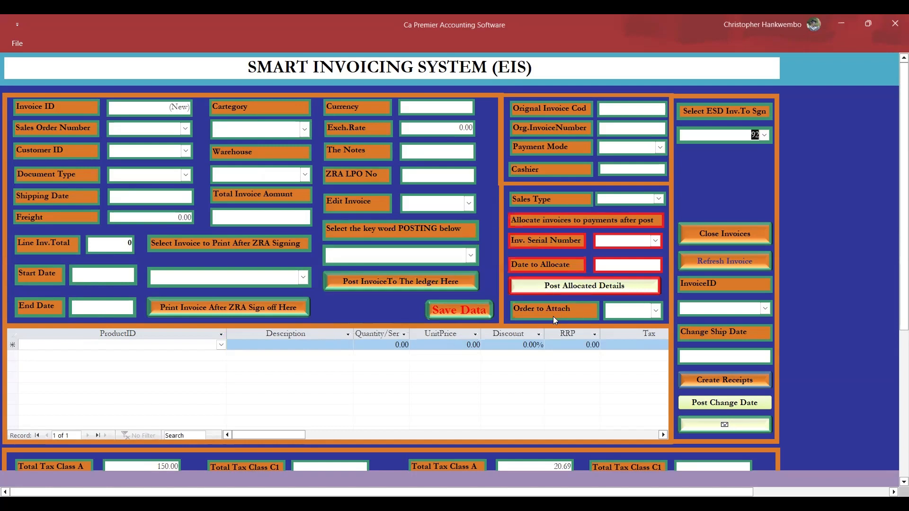
# Select signed invoice 92 for printing and generate its tax invoice
pyautogui.click(304, 277)
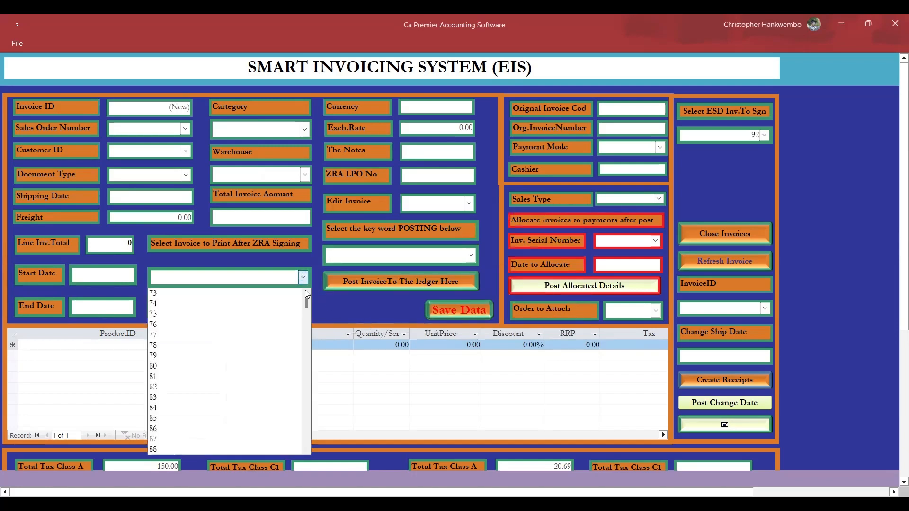
pyautogui.scroll(-1, 317, 410)
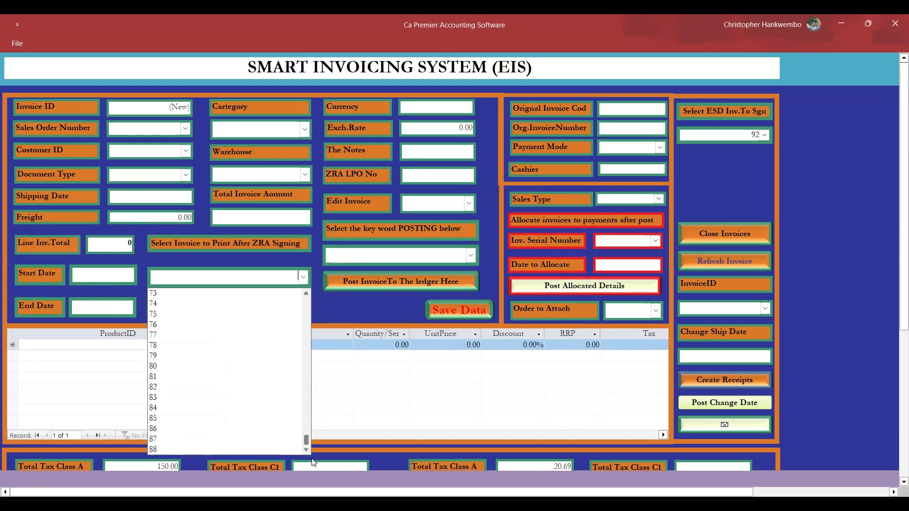
pyautogui.click(155, 449)
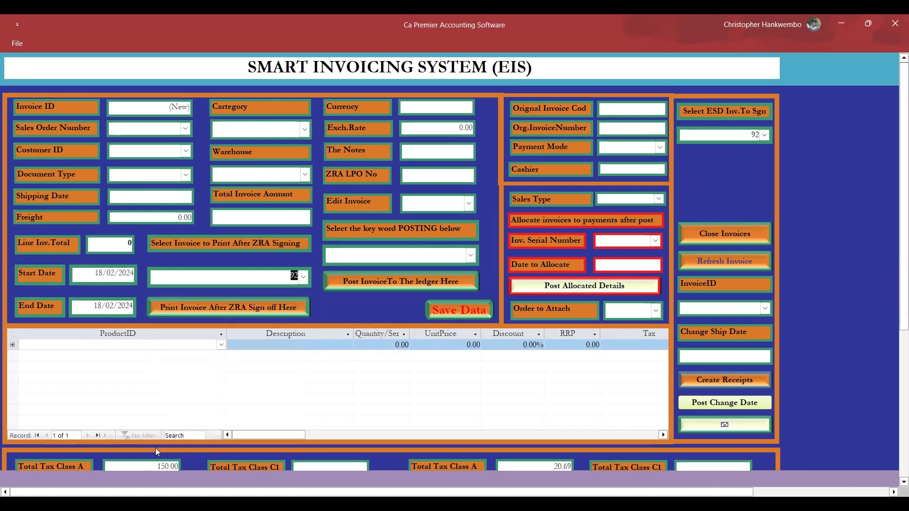
pyautogui.click(269, 308)
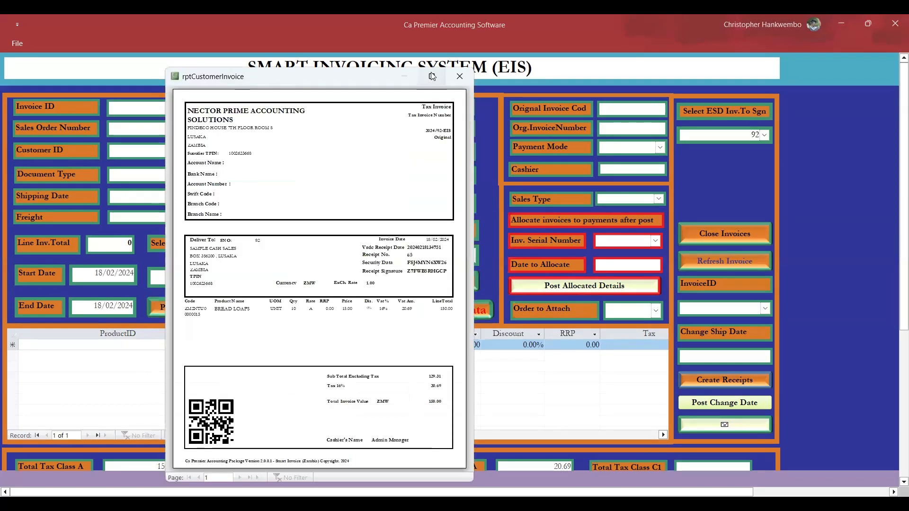
# Examine the tax invoice enlarged, from its ZRA receipt details to its totals and QR code, and close the preview
pyautogui.click(432, 76)
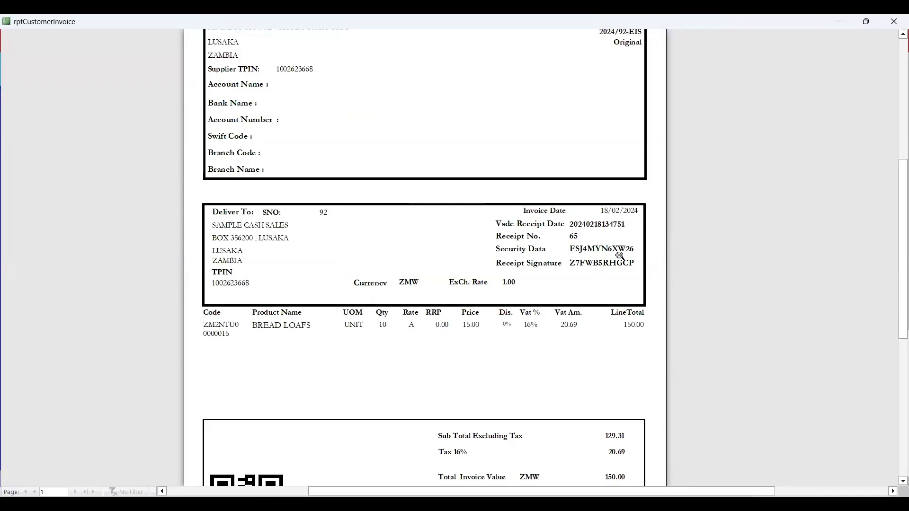
pyautogui.moveTo(897, 258); pyautogui.dragTo(896, 327)
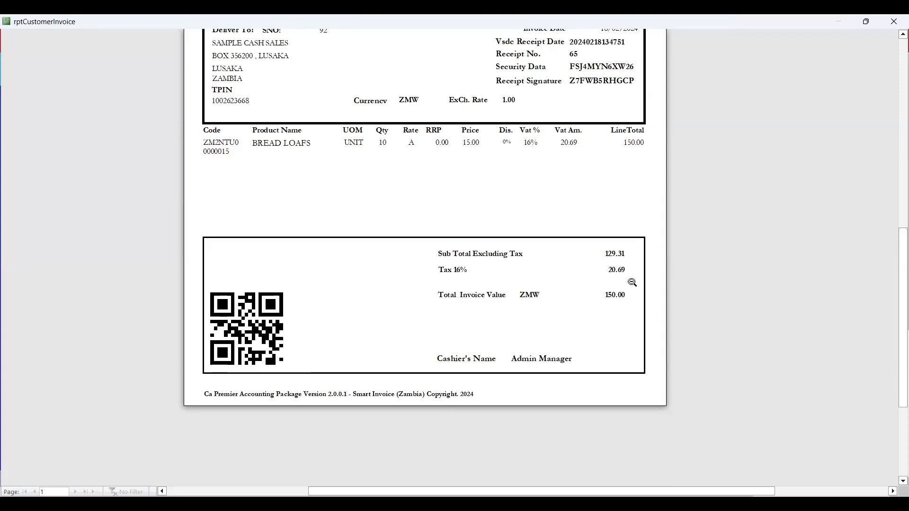
pyautogui.scroll(5, 897, 239)
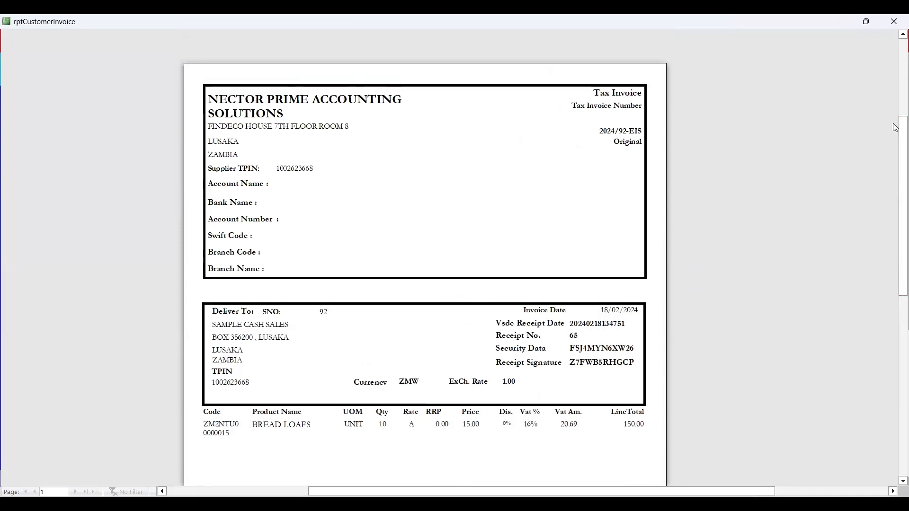
pyautogui.click(896, 21)
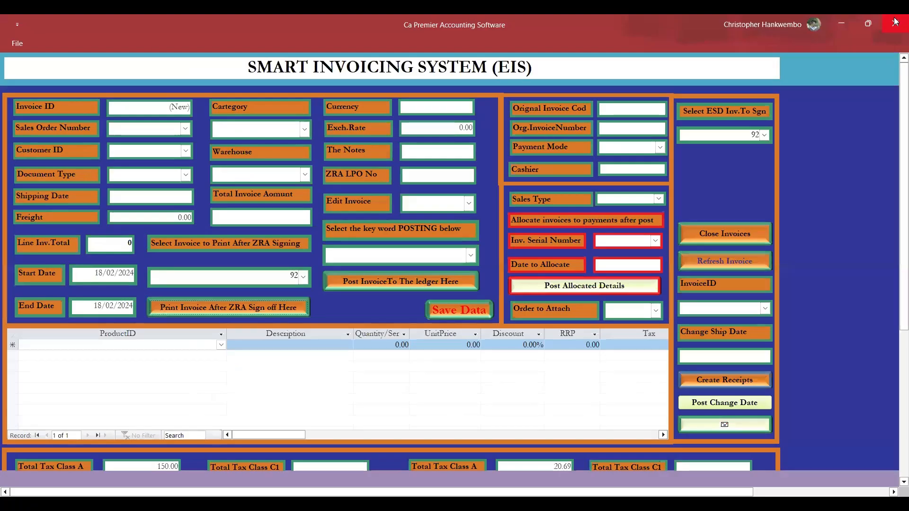
# Post the invoice to the ledger with the keyword Posting and dismiss the message
pyautogui.click(490, 307)
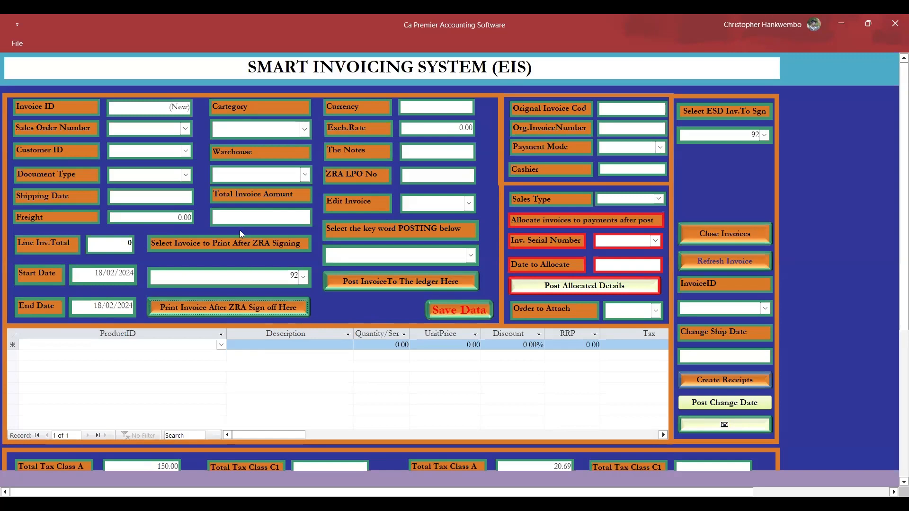
pyautogui.click(471, 256)
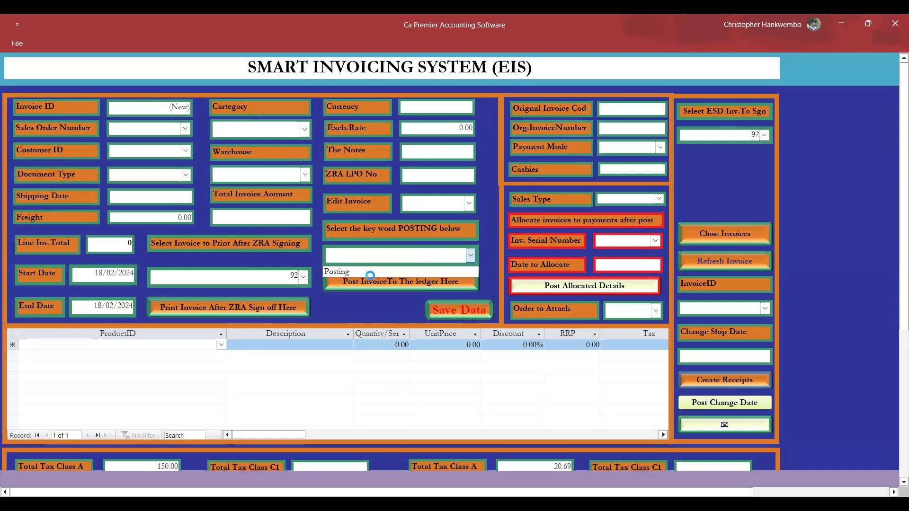
pyautogui.click(345, 272)
pyautogui.click(391, 281)
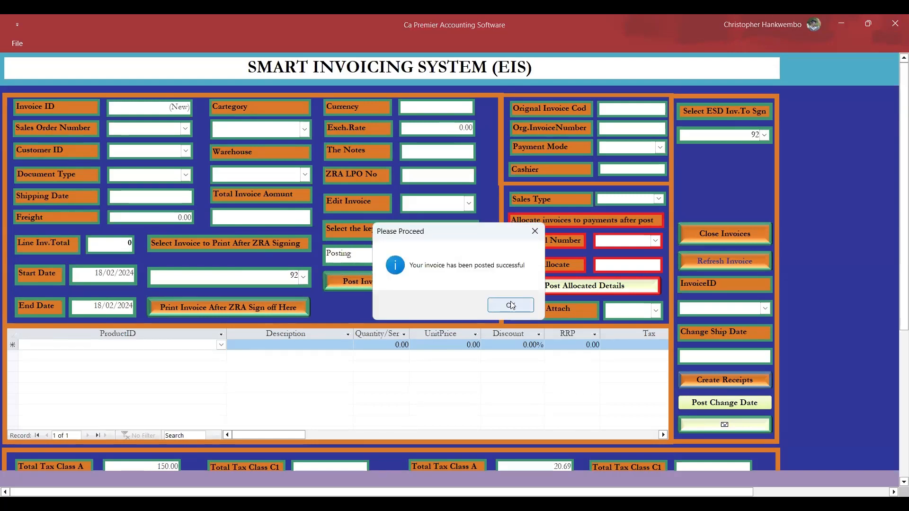
pyautogui.click(509, 305)
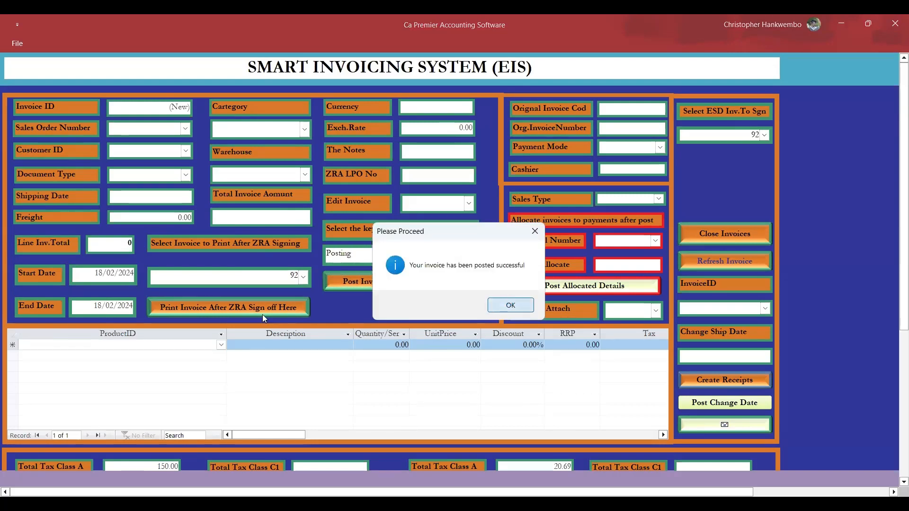
# Print invoice 92 again to check its copy marking, and close the preview
pyautogui.click(280, 274)
pyautogui.write('92')
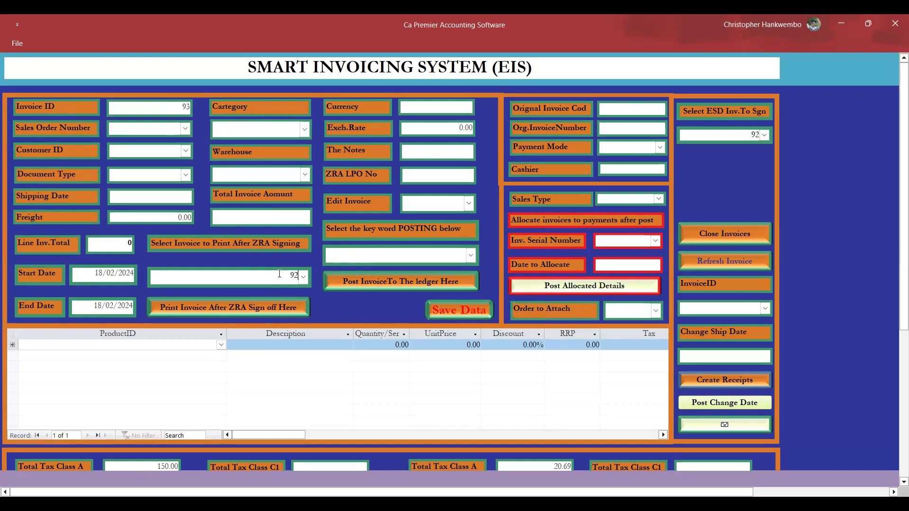
pyautogui.click(254, 311)
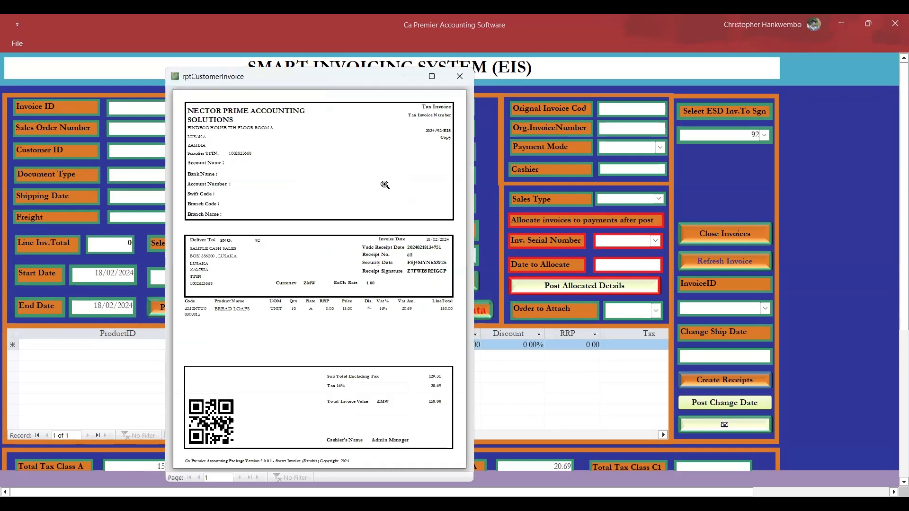
pyautogui.click(460, 76)
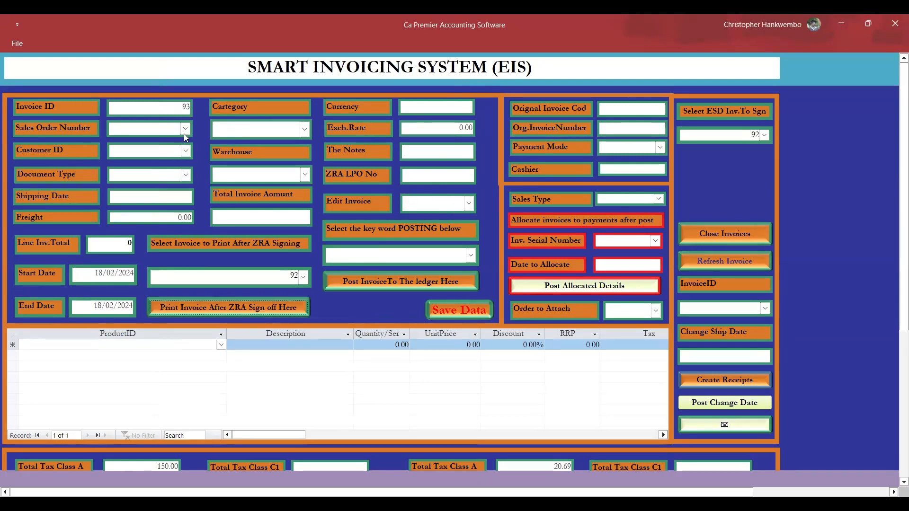
# Start a Credit Note for SAMPLE CASH SALES, acknowledging the reference invoice reminder and declining to attach a sales order
pyautogui.click(186, 151)
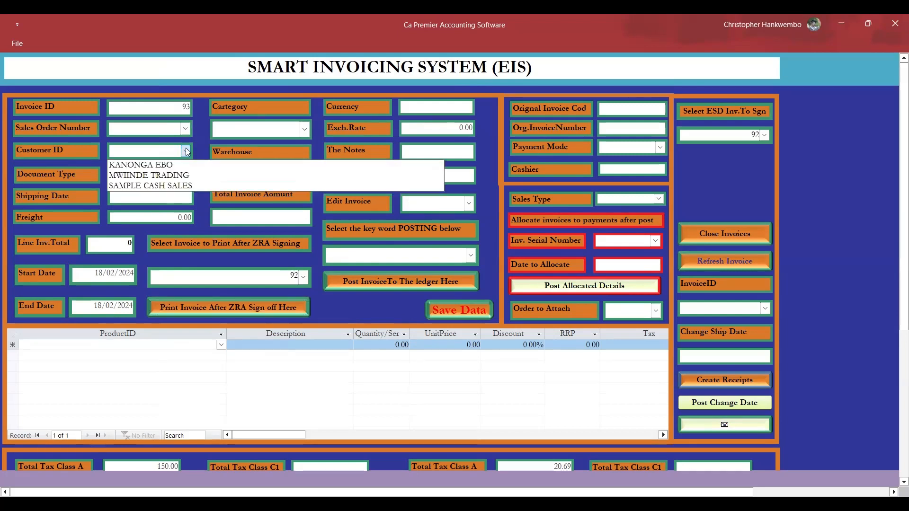
pyautogui.click(155, 186)
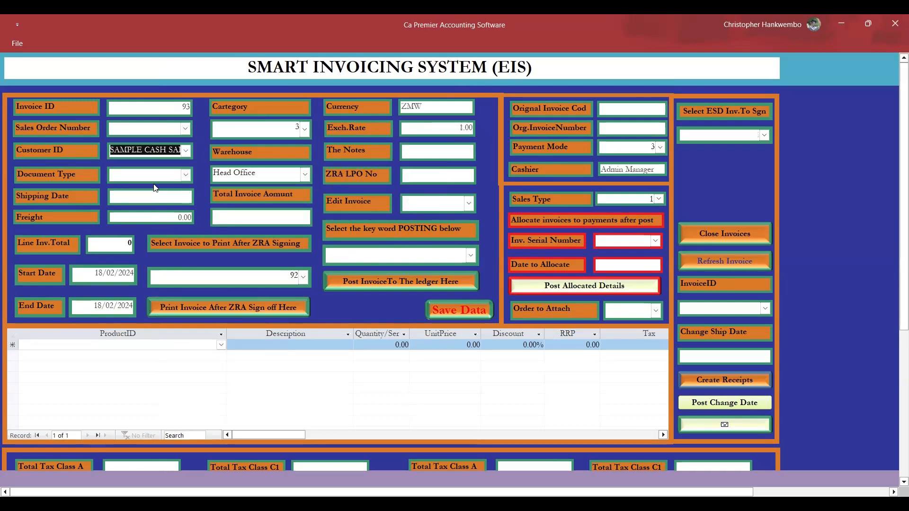
pyautogui.click(186, 175)
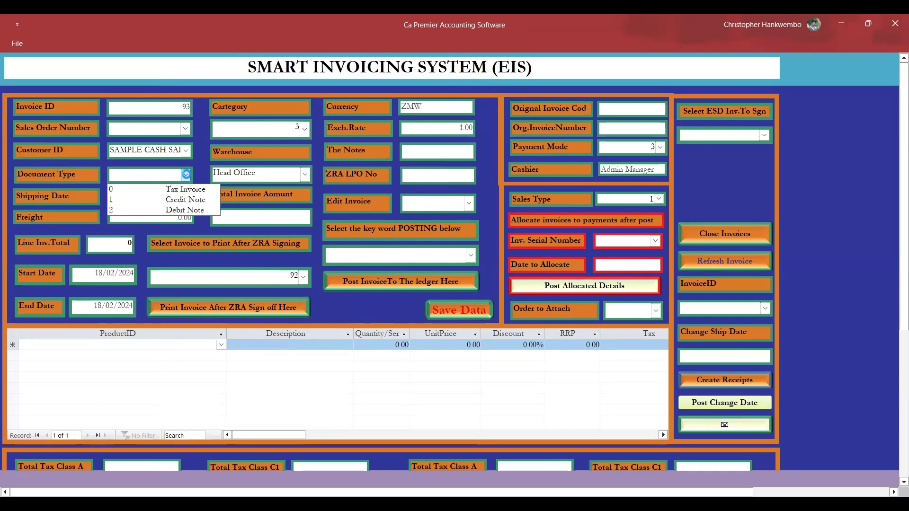
pyautogui.click(174, 201)
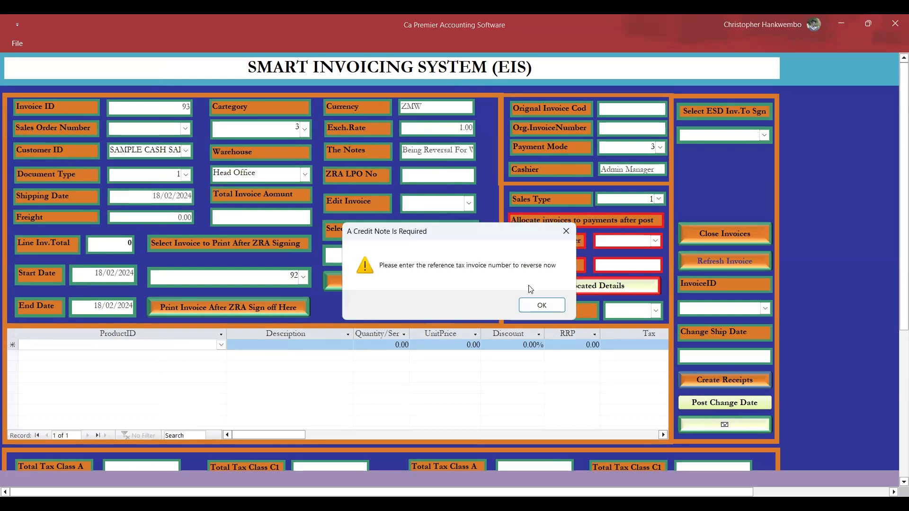
pyautogui.click(543, 306)
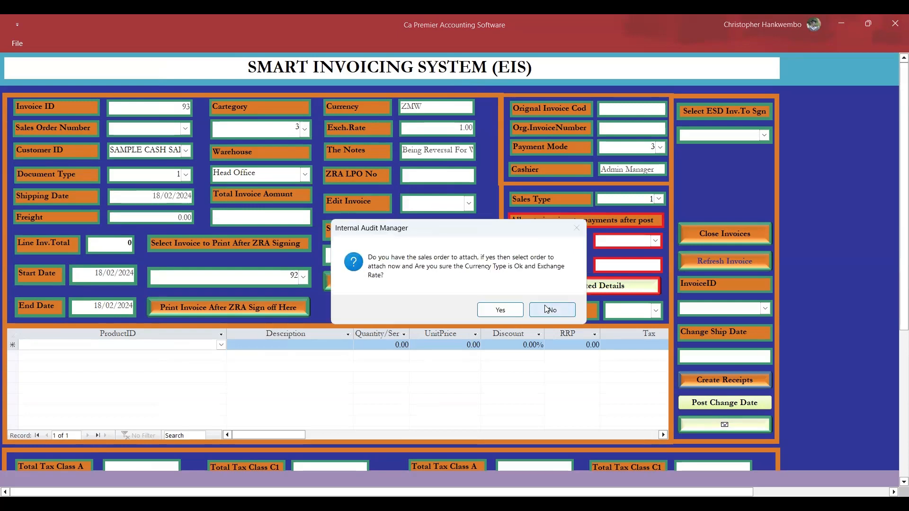
pyautogui.click(553, 311)
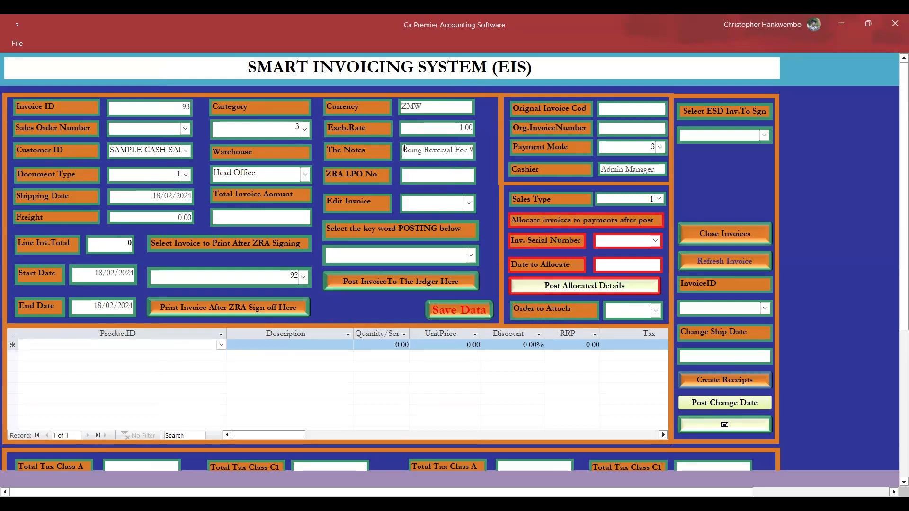
# Replace the credit note's default notes with BEING CREDIT NOTE PASSED AGAINST INVOICE NUMBER 92
pyautogui.write('i')
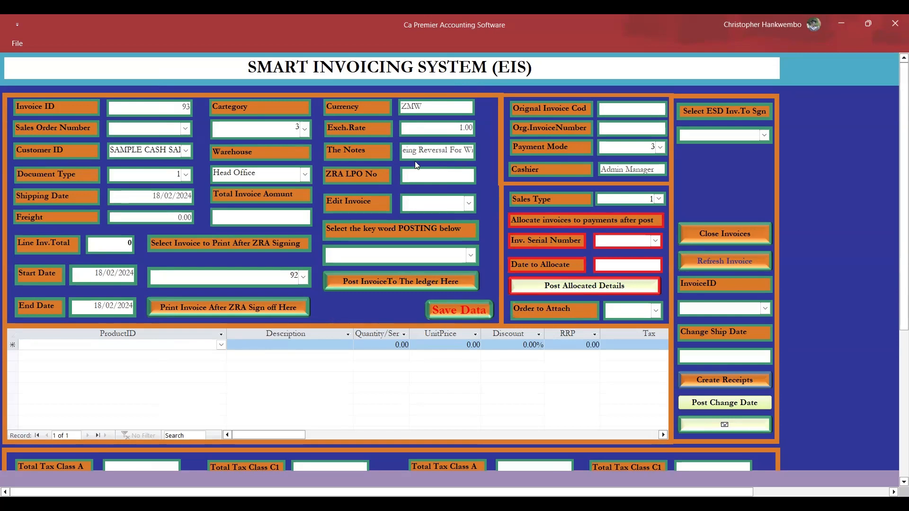
pyautogui.press('BackSpace')
pyautogui.press('BackSpace')
pyautogui.press('BackSpace')
pyautogui.press('BackSpace')
pyautogui.press('BackSpace')
pyautogui.press('BackSpace')
pyautogui.press('BackSpace')
pyautogui.press('BackSpace')
pyautogui.press('BackSpace')
pyautogui.press('BackSpace')
pyautogui.press('BackSpace')
pyautogui.press('BackSpace')
pyautogui.press('BackSpace')
pyautogui.press('BackSpace')
pyautogui.press('BackSpace')
pyautogui.press('BackSpace')
pyautogui.press('BackSpace')
pyautogui.press('BackSpace')
pyautogui.press('BackSpace')
pyautogui.press('BackSpace')
pyautogui.write('BEI')
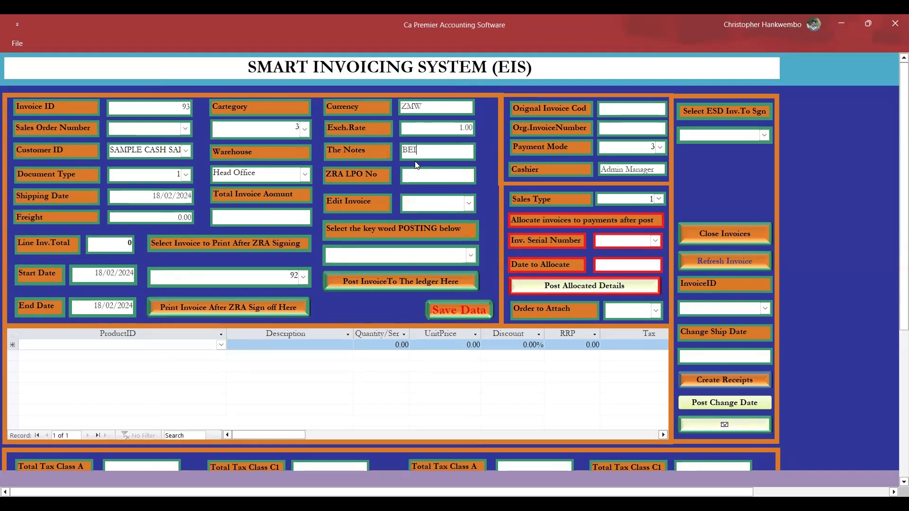
pyautogui.write('NG CREDIT NO')
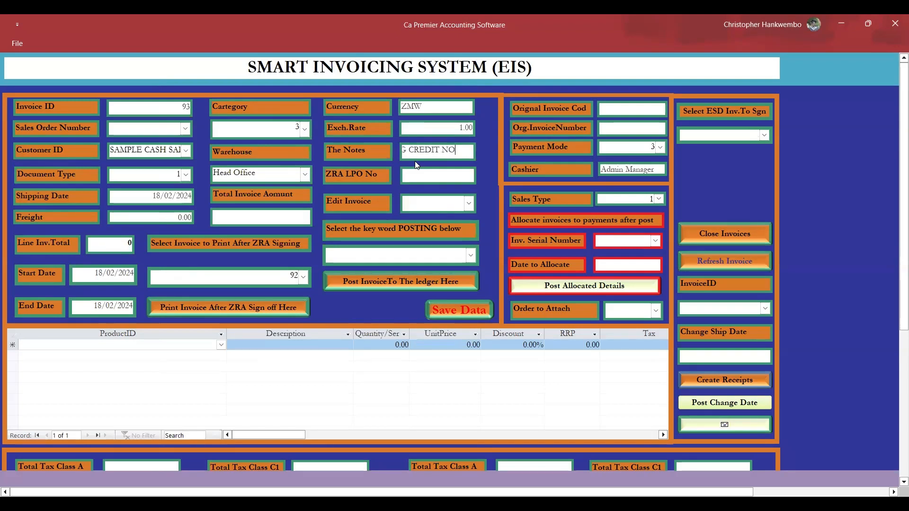
pyautogui.write('TE PASSED A')
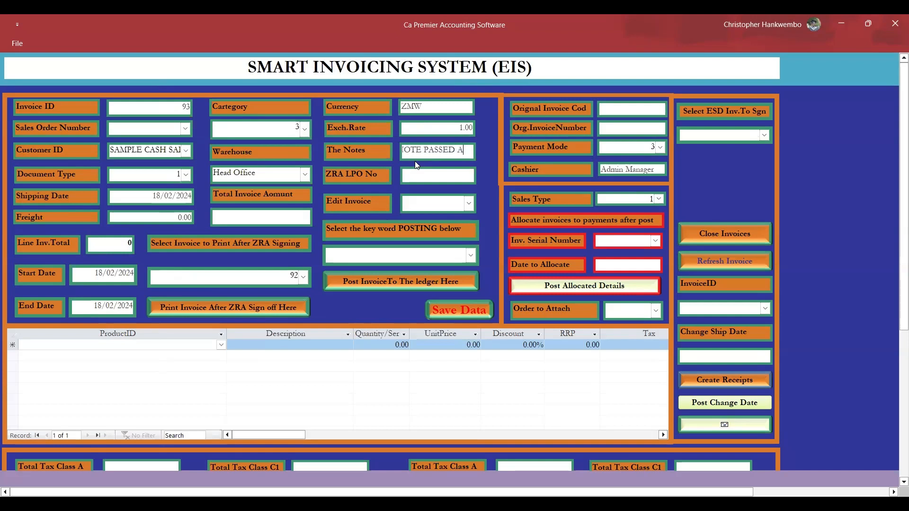
pyautogui.write('GAINS')
pyautogui.write('T ')
pyautogui.write('INVOI')
pyautogui.write('CE ')
pyautogui.write('NUMBER ')
pyautogui.write('92')
# Enter 92 as the original invoice code and original invoice number, and decline to attach a sales order
pyautogui.click(628, 110)
pyautogui.write('92')
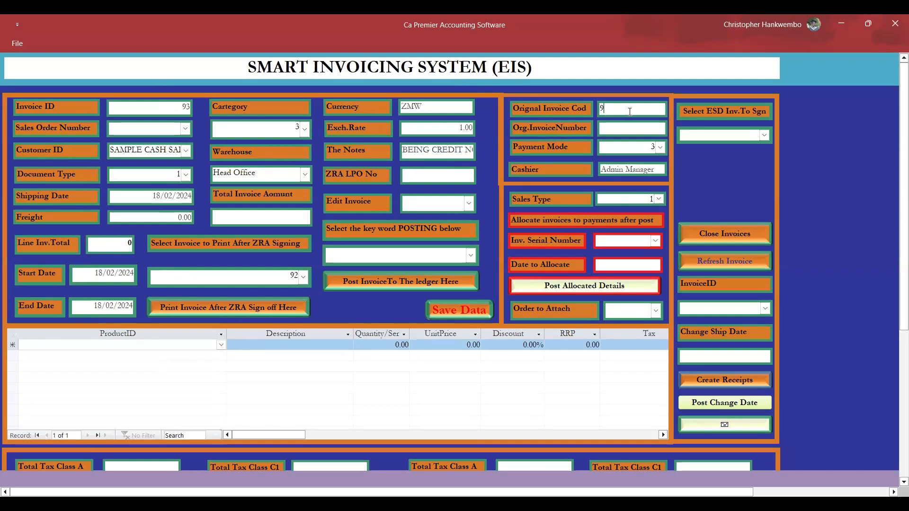
pyautogui.click(634, 130)
pyautogui.write('92')
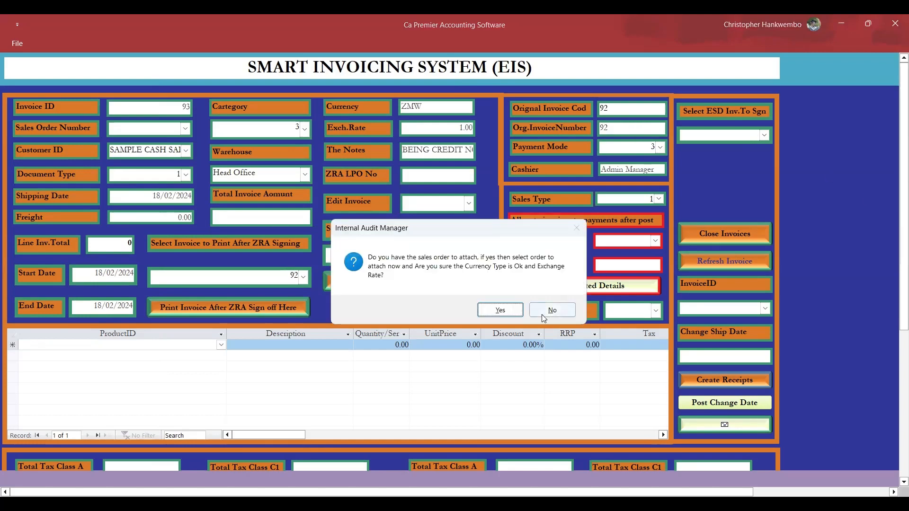
pyautogui.click(548, 311)
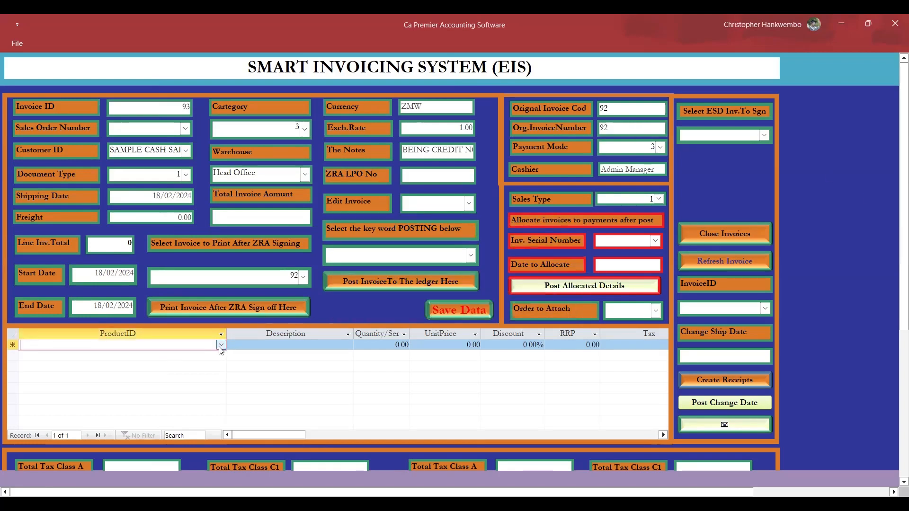
# Add a BREAD LOAFS line with quantity -1 to the credit note and acknowledge the negative quantity reminder
pyautogui.click(221, 346)
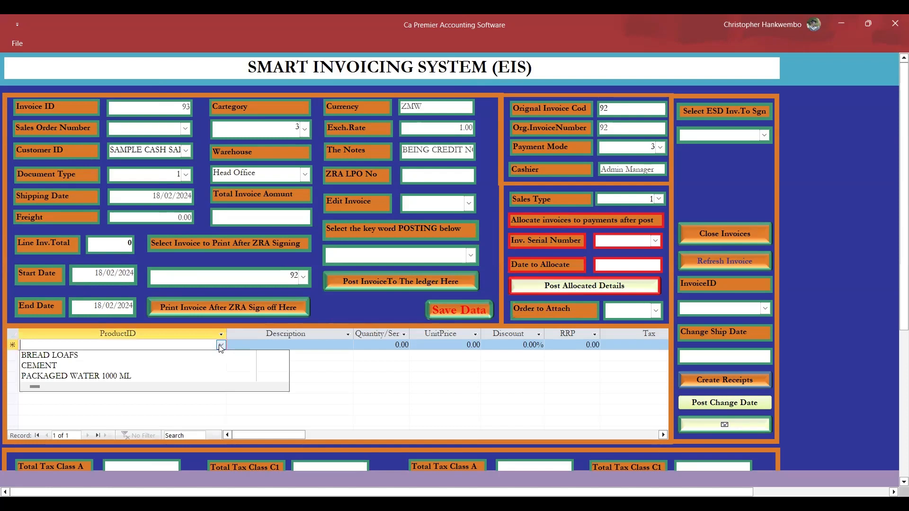
pyautogui.click(96, 359)
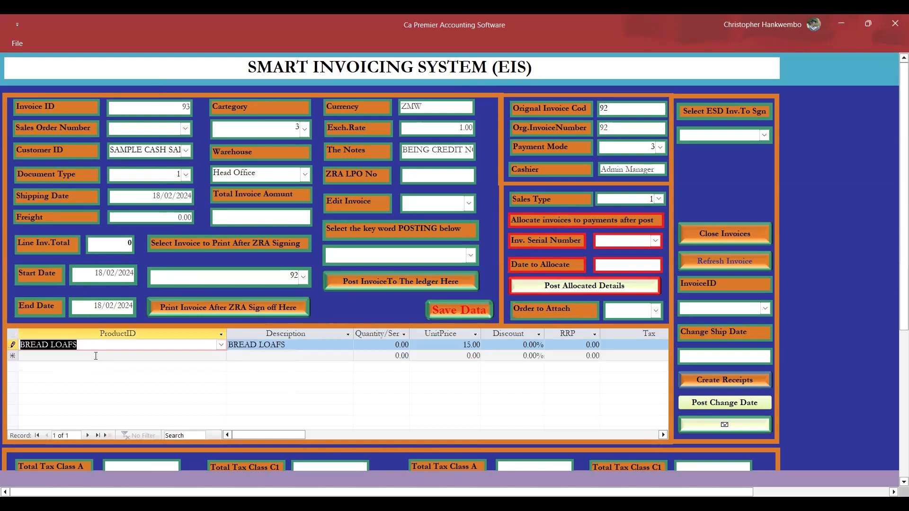
pyautogui.press('Tab')
pyautogui.press('Tab')
pyautogui.write('-')
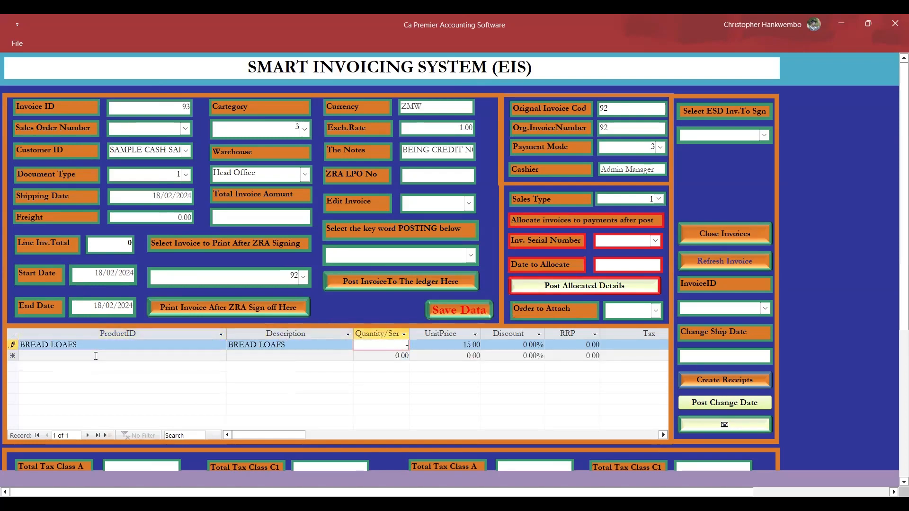
pyautogui.press('Tab')
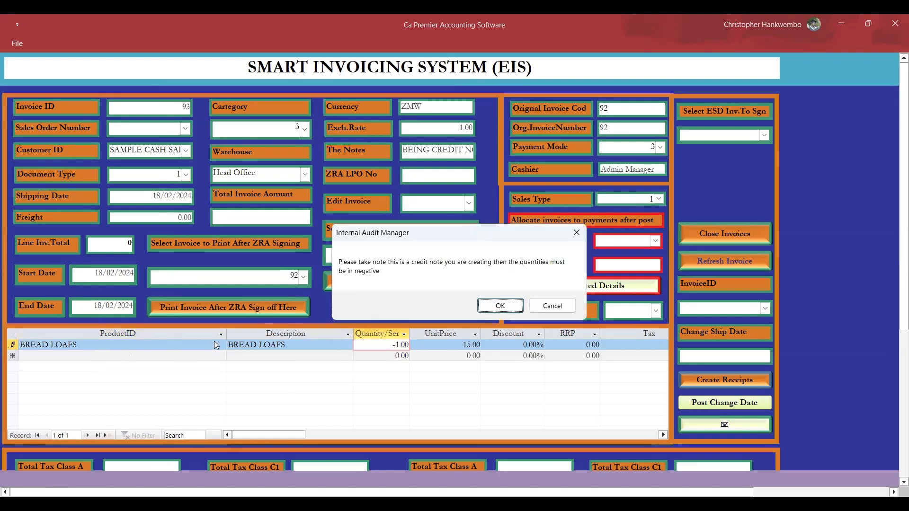
pyautogui.click(501, 306)
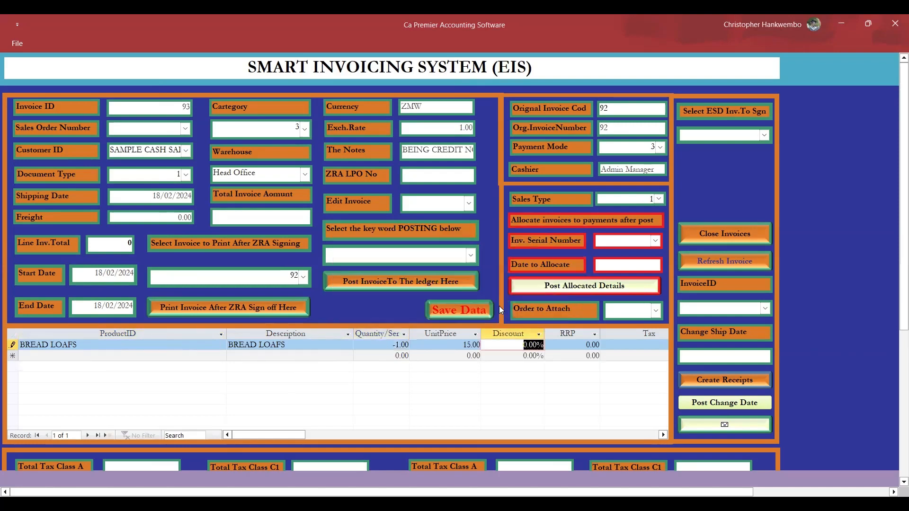
# Save the credit note, try to sign invoice 93 without cancelling for a double check, and dismiss the response
pyautogui.click(460, 313)
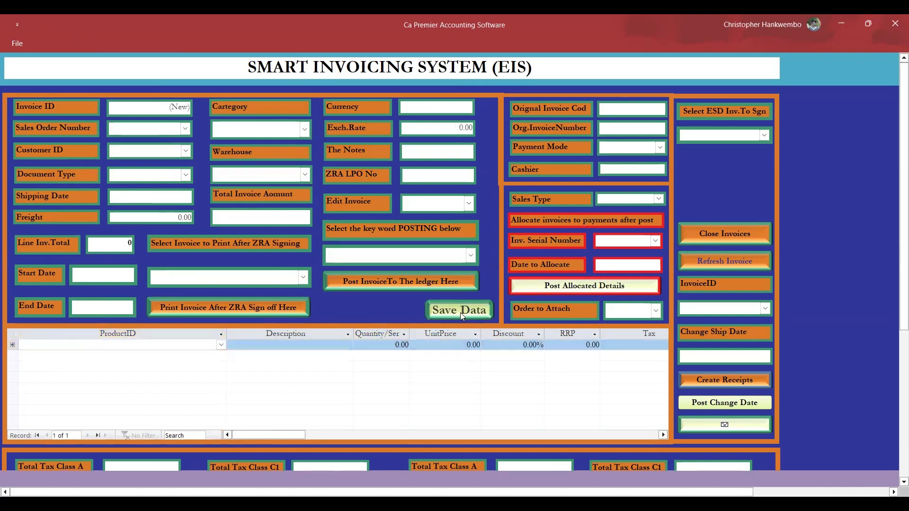
pyautogui.click(765, 134)
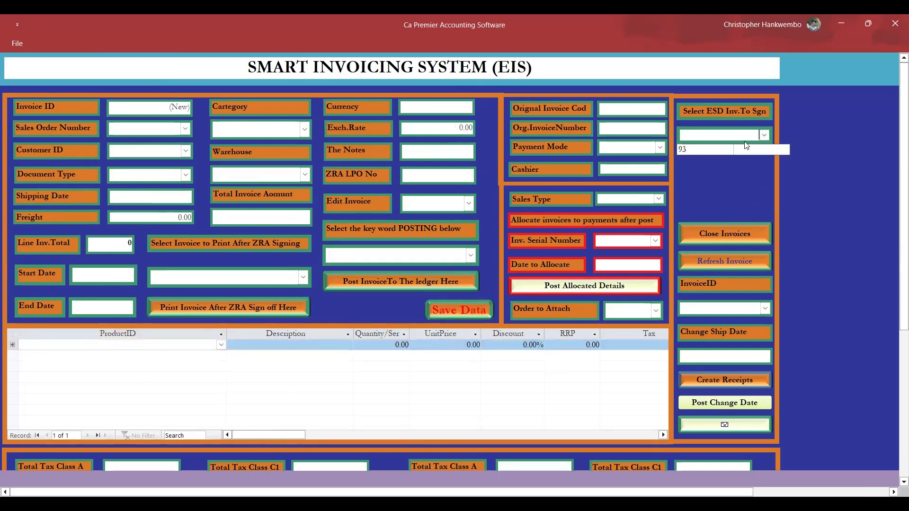
pyautogui.click(688, 148)
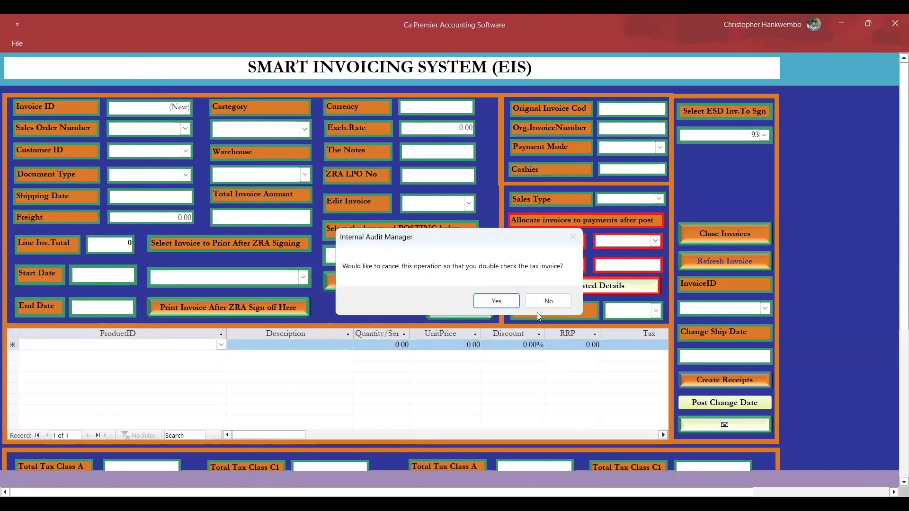
pyautogui.click(550, 301)
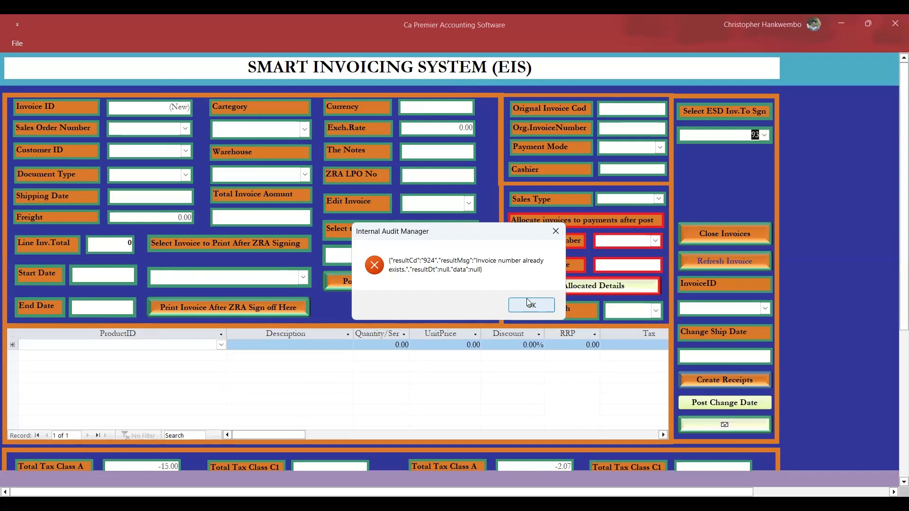
pyautogui.click(531, 307)
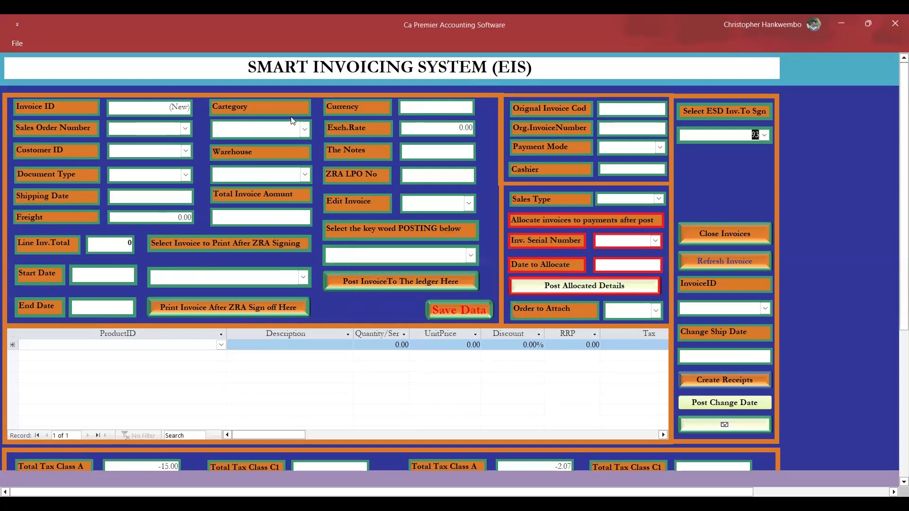
# Start another Credit Note for SAMPLE CASH SALES, acknowledging the reference invoice reminder and declining to attach a sales order
pyautogui.click(187, 151)
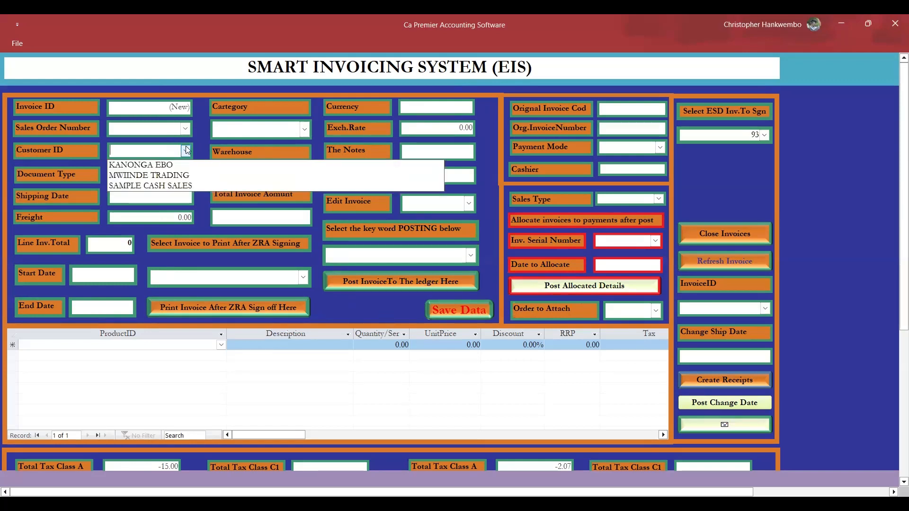
pyautogui.click(145, 186)
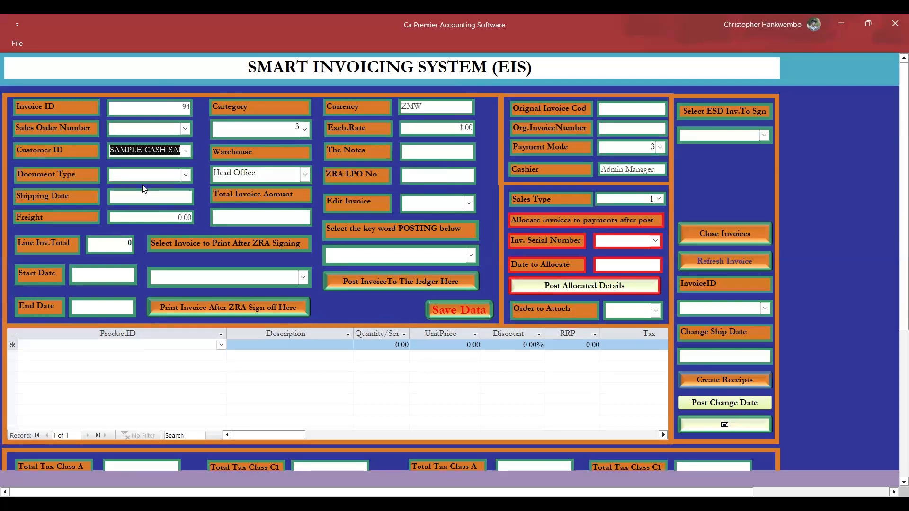
pyautogui.press('Tab')
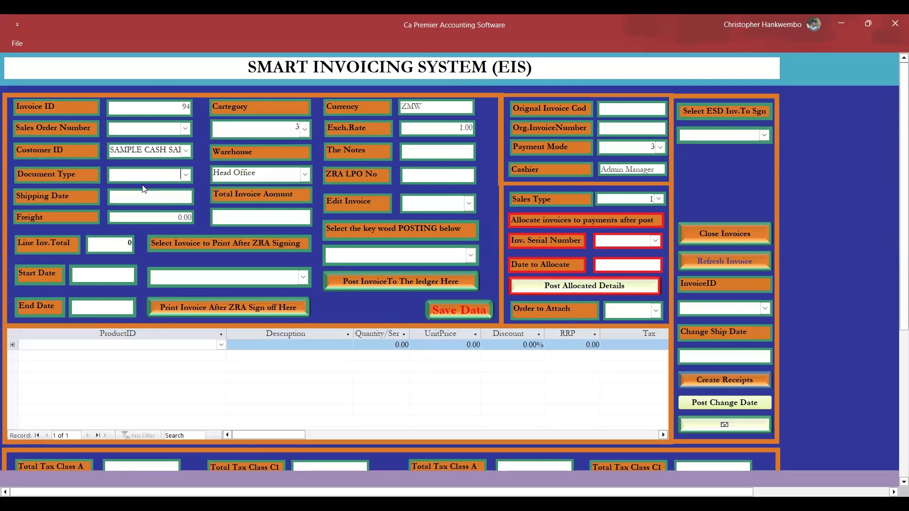
pyautogui.click(186, 175)
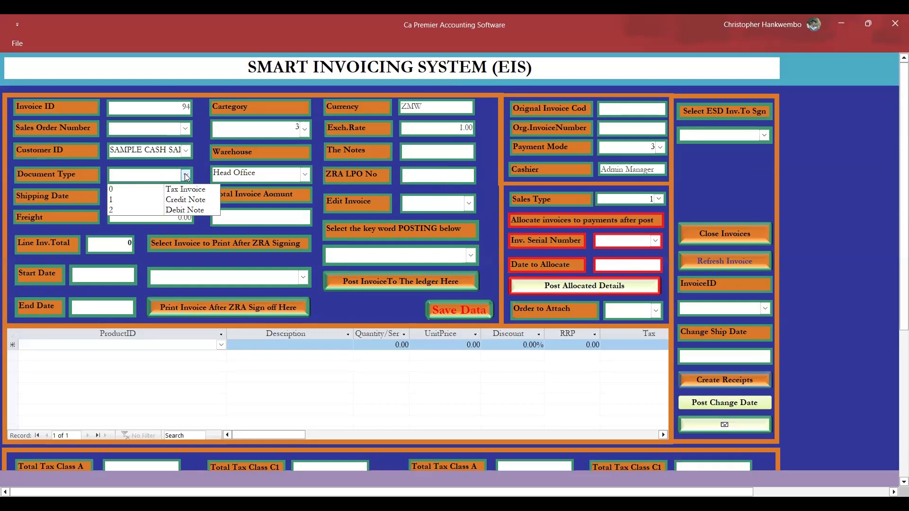
pyautogui.click(177, 202)
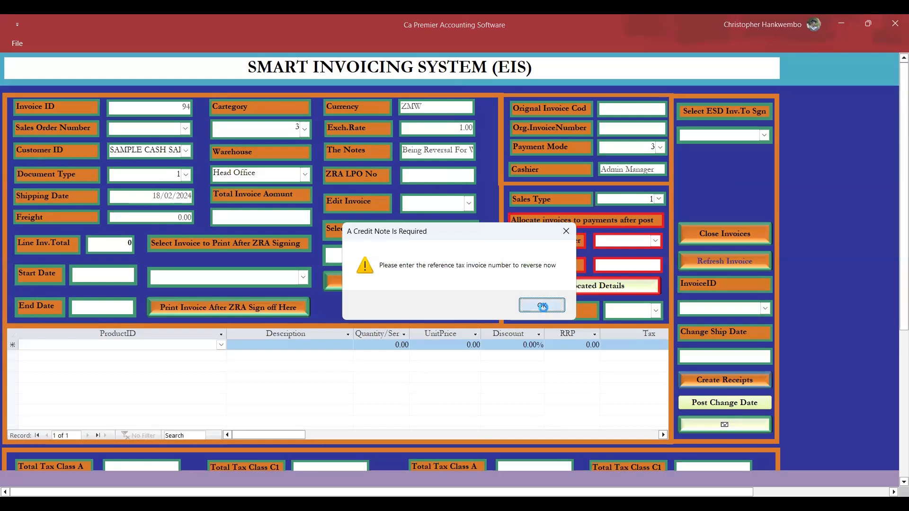
pyautogui.click(543, 307)
pyautogui.click(554, 311)
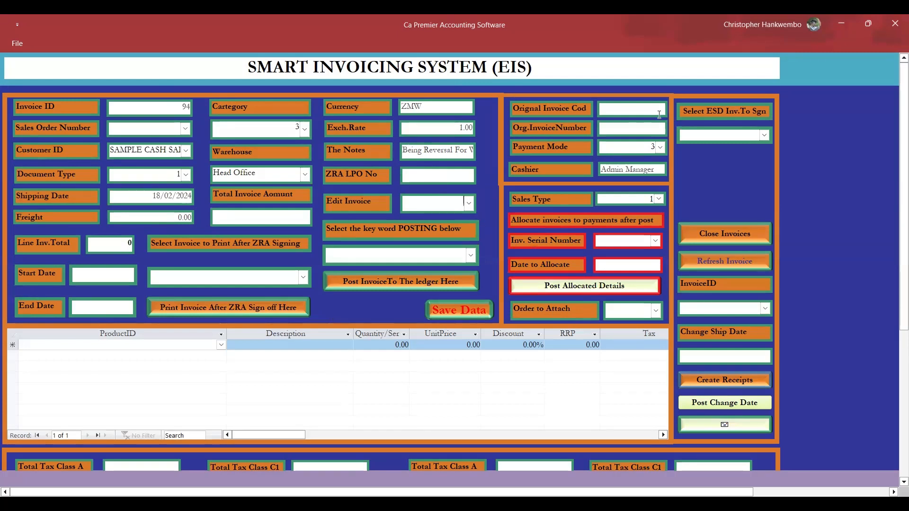
# Reference invoice 92 in both original invoice fields of the new credit note, again declining a sales order
pyautogui.write('92')
pyautogui.press('Tab')
pyautogui.write('92')
pyautogui.press('Tab')
pyautogui.press('Tab')
pyautogui.press('Tab')
pyautogui.press('Tab')
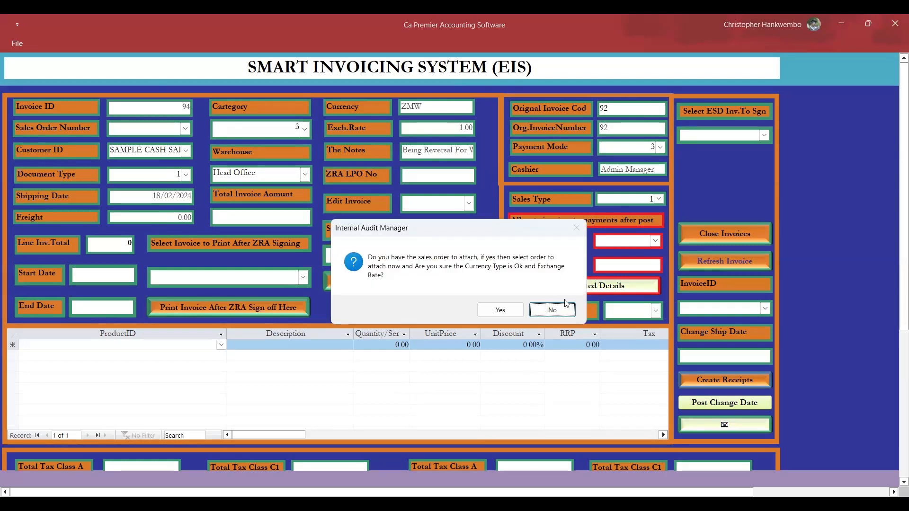
pyautogui.click(551, 311)
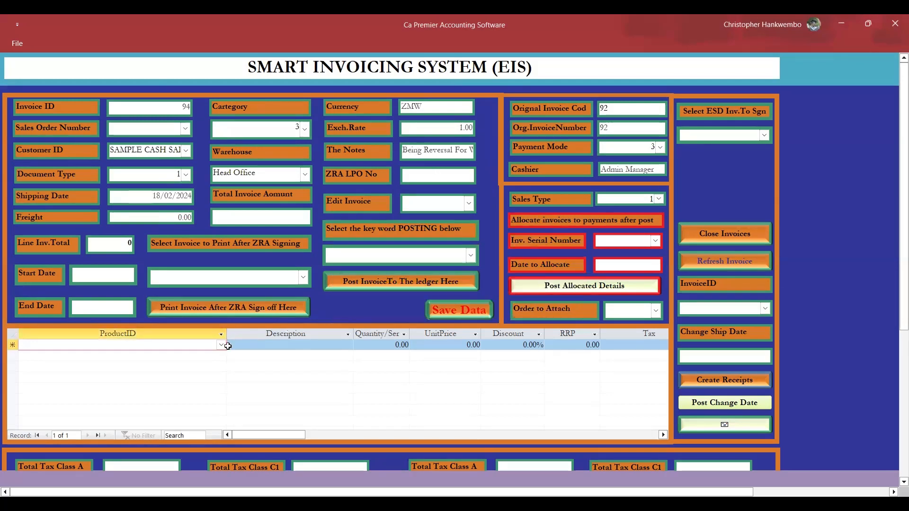
# Enter BREAD LOAFS with quantity -1 on the new credit note, acknowledge the reminder and complete the line
pyautogui.click(222, 347)
pyautogui.click(76, 357)
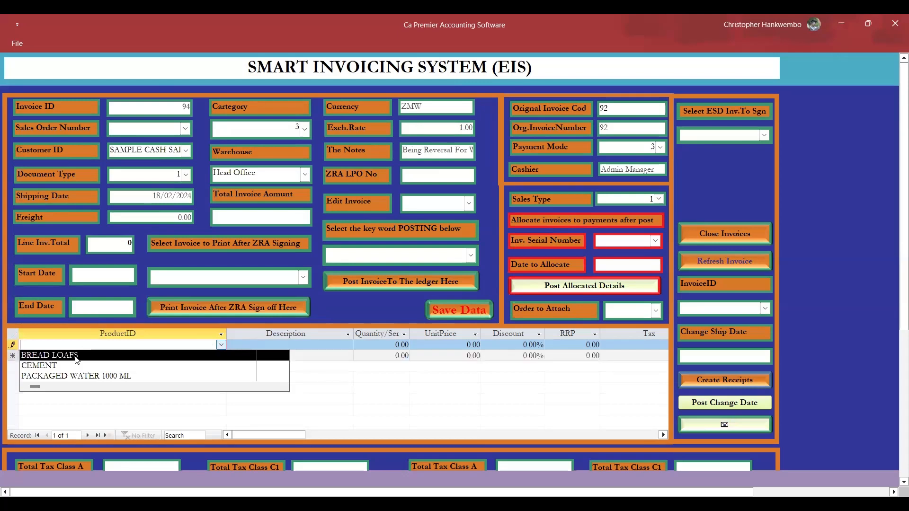
pyautogui.press('Tab')
pyautogui.write('-1')
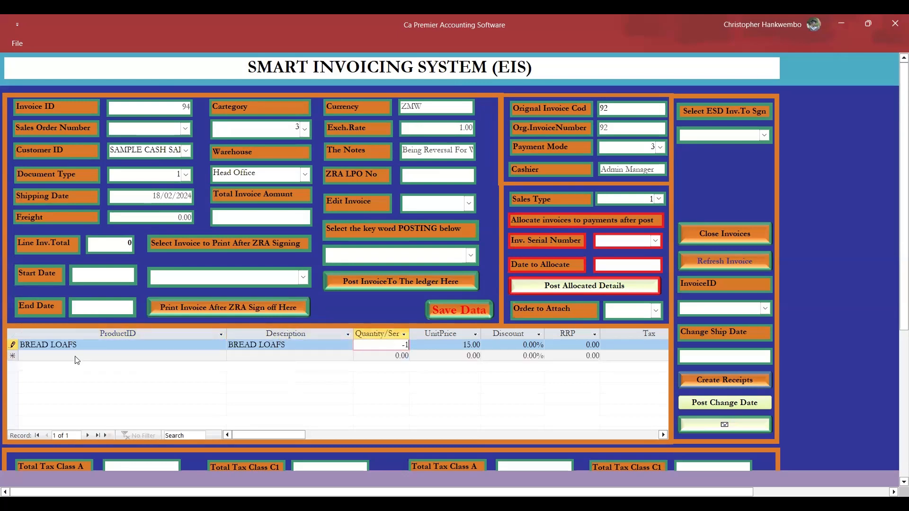
pyautogui.press('Tab')
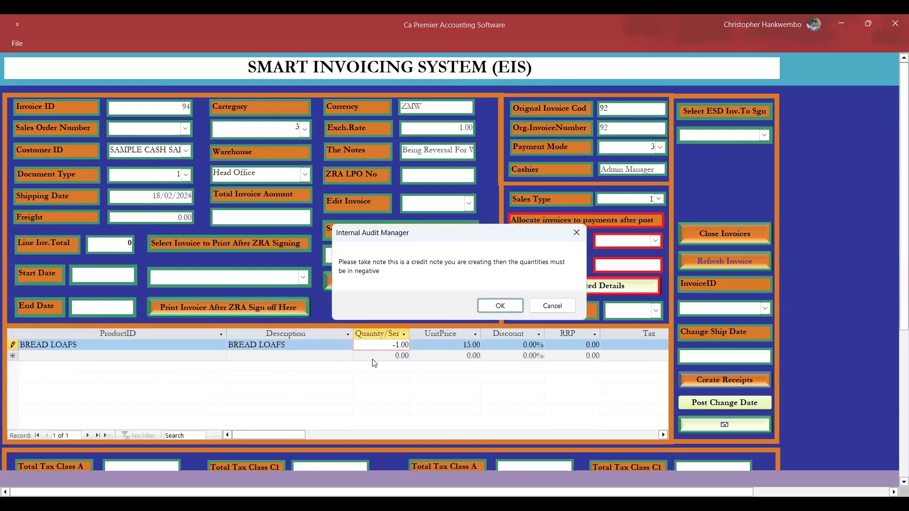
pyautogui.click(501, 306)
pyautogui.press('Tab')
pyautogui.press('Tab')
pyautogui.press('Tab')
pyautogui.press('Tab')
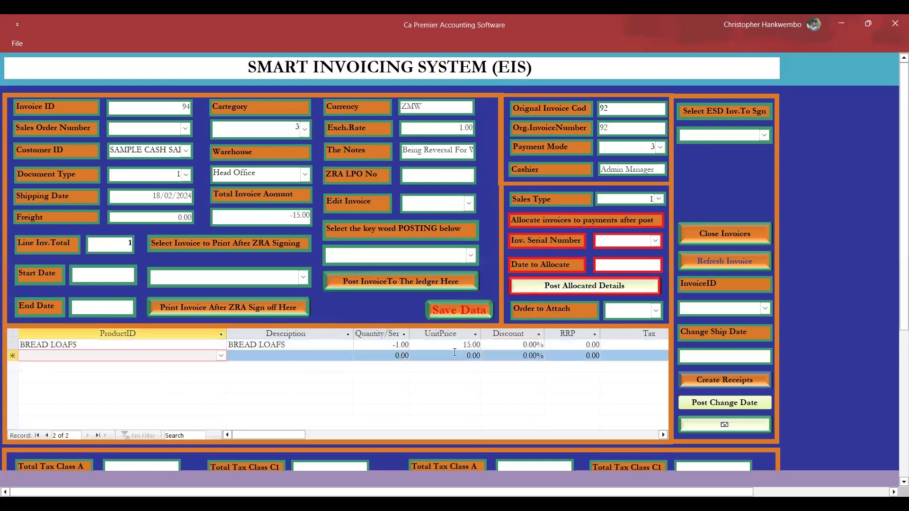
# Save the new credit note, sign invoice 94 without cancelling for a double check, and dismiss the ZRA response
pyautogui.click(454, 309)
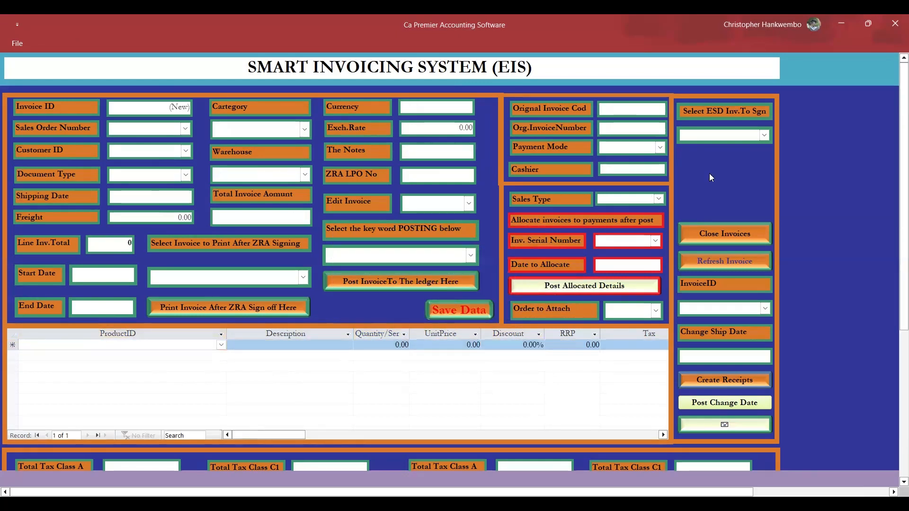
pyautogui.click(764, 136)
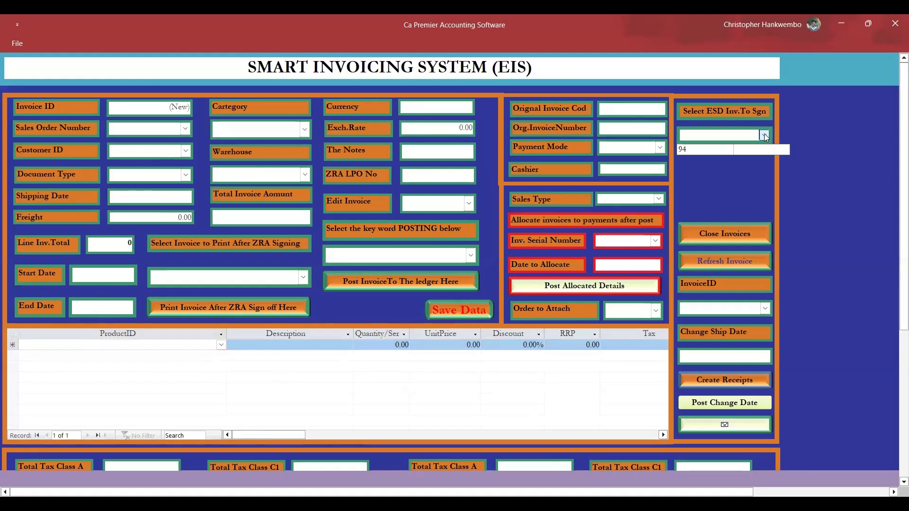
pyautogui.click(686, 150)
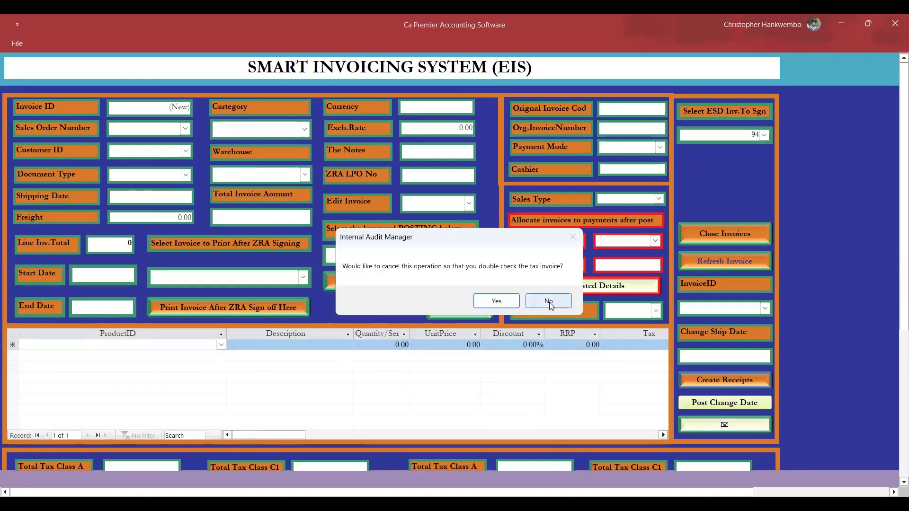
pyautogui.click(549, 302)
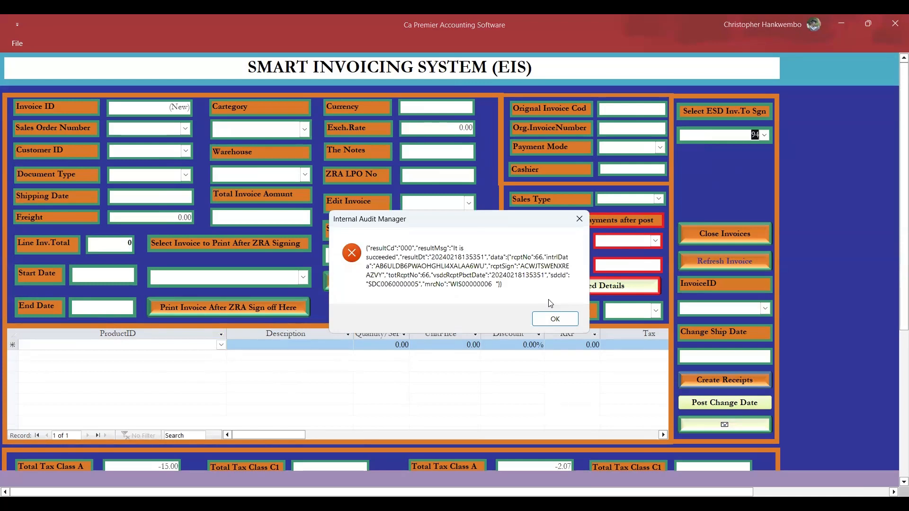
pyautogui.click(553, 318)
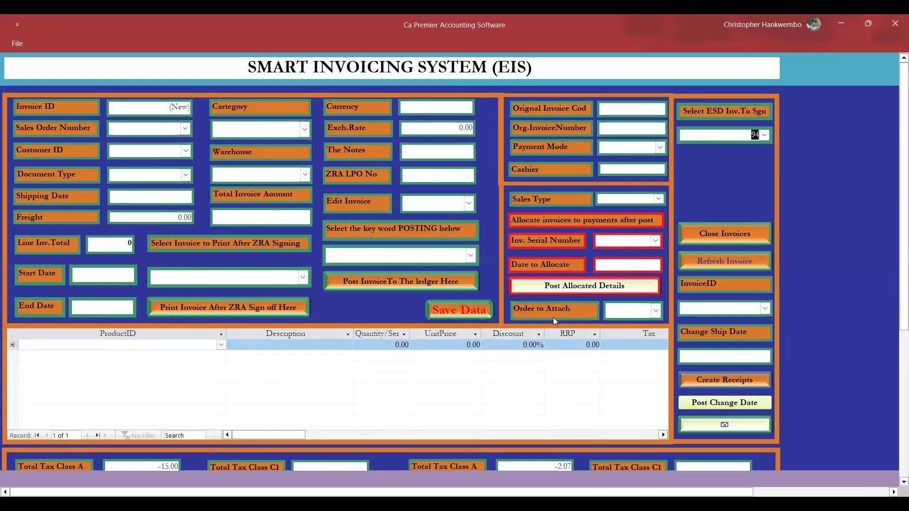
# Print signed credit note 94, view its report maximized, and close the report
pyautogui.click(305, 279)
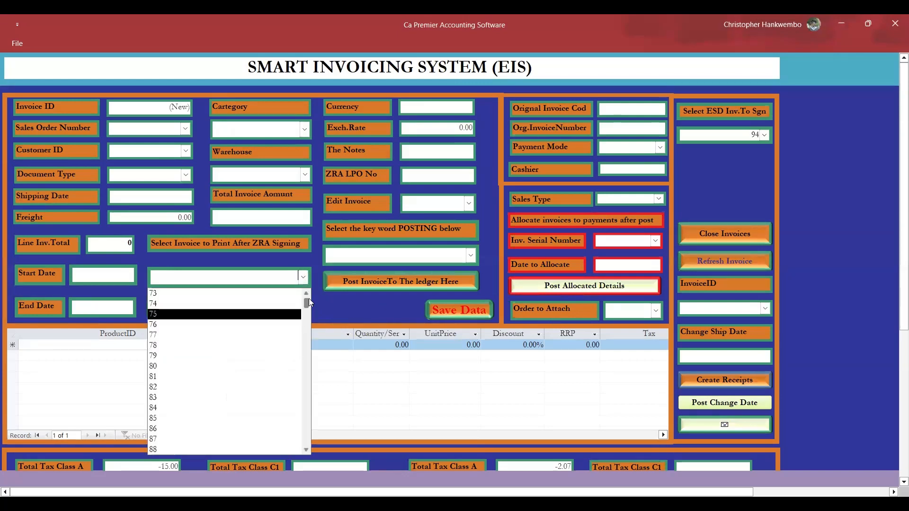
pyautogui.moveTo(307, 302); pyautogui.dragTo(316, 431)
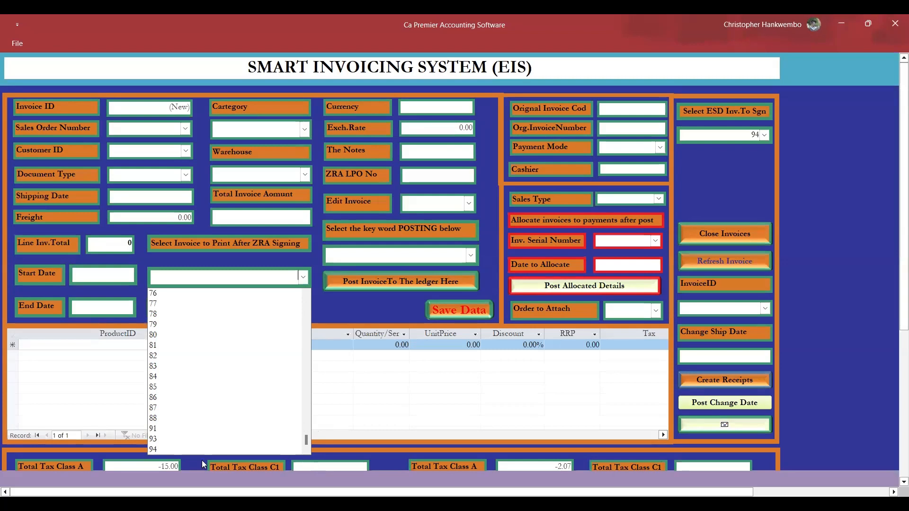
pyautogui.click(157, 450)
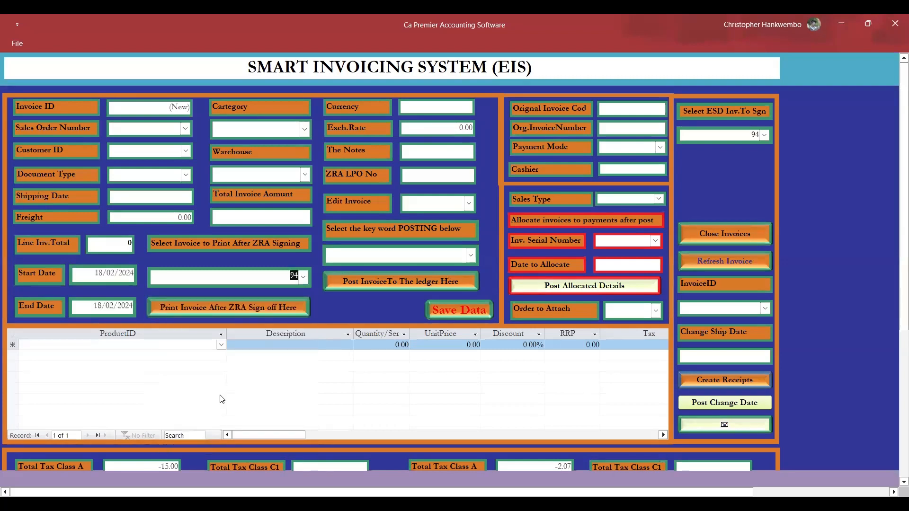
pyautogui.click(229, 303)
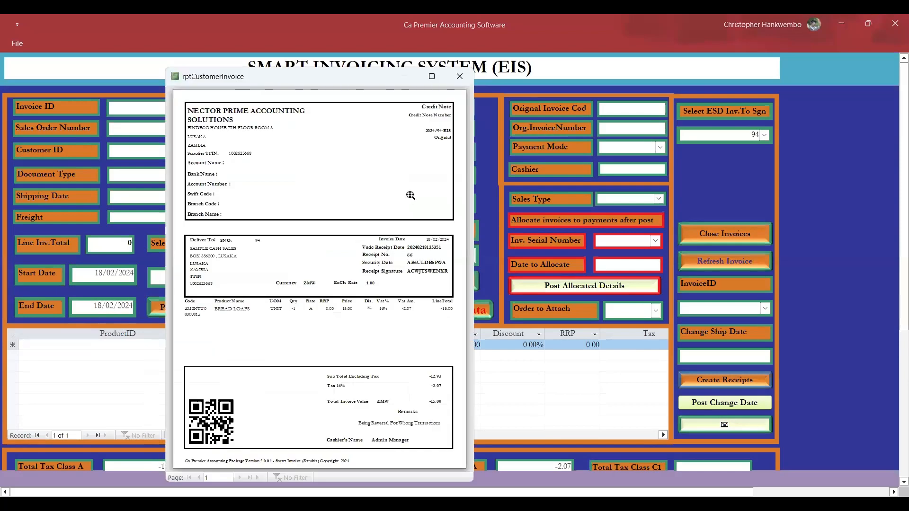
pyautogui.click(432, 77)
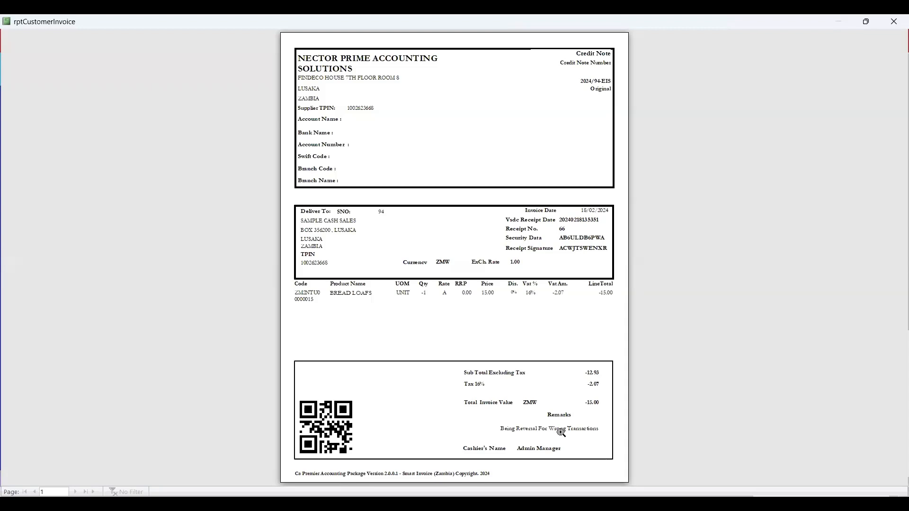
pyautogui.click(895, 24)
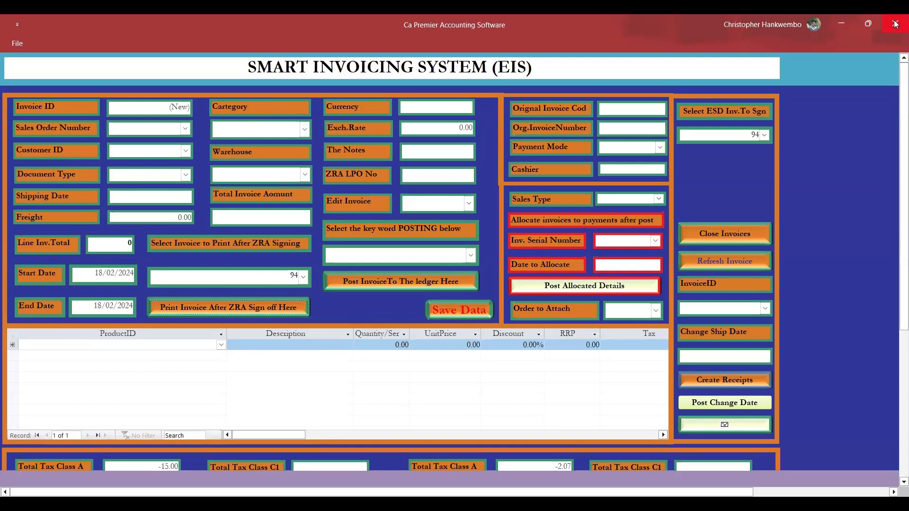
# Start a Tax Invoice for the first customer in the list, declining to attach a sales order
pyautogui.click(190, 152)
pyautogui.click(148, 167)
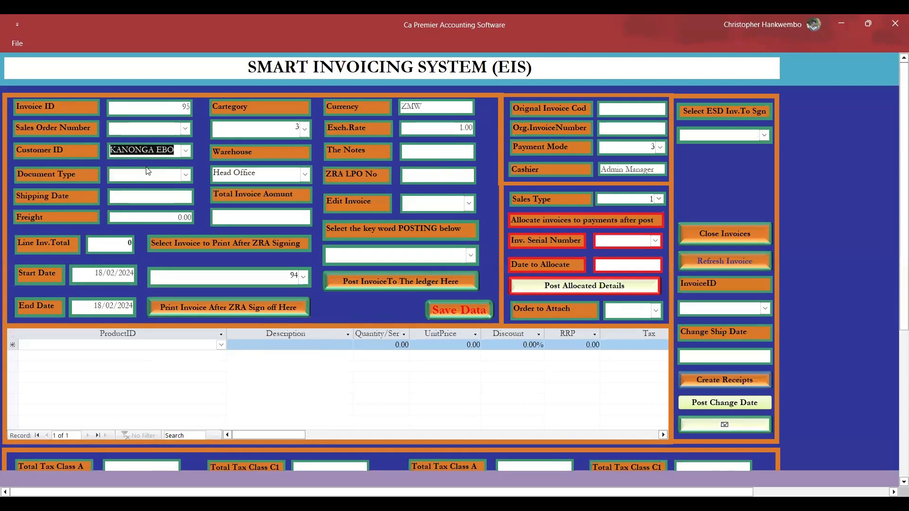
pyautogui.click(185, 176)
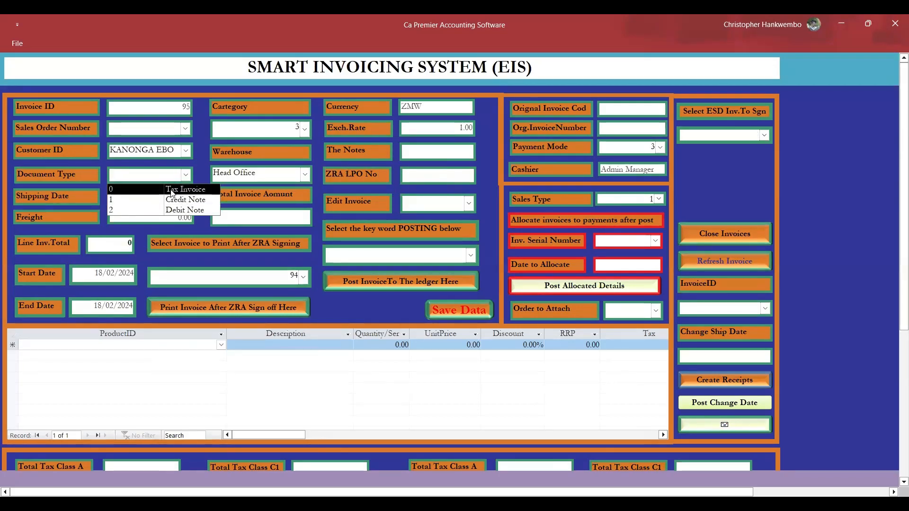
pyautogui.click(171, 189)
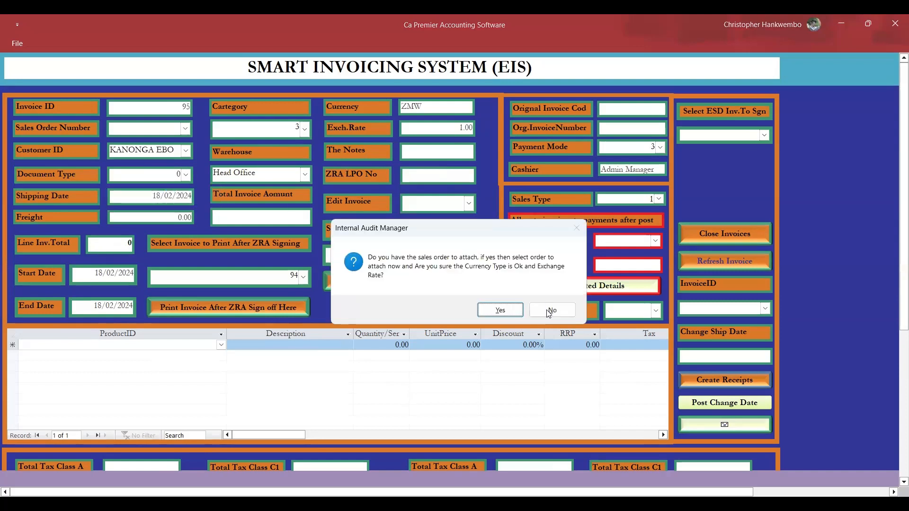
pyautogui.click(550, 311)
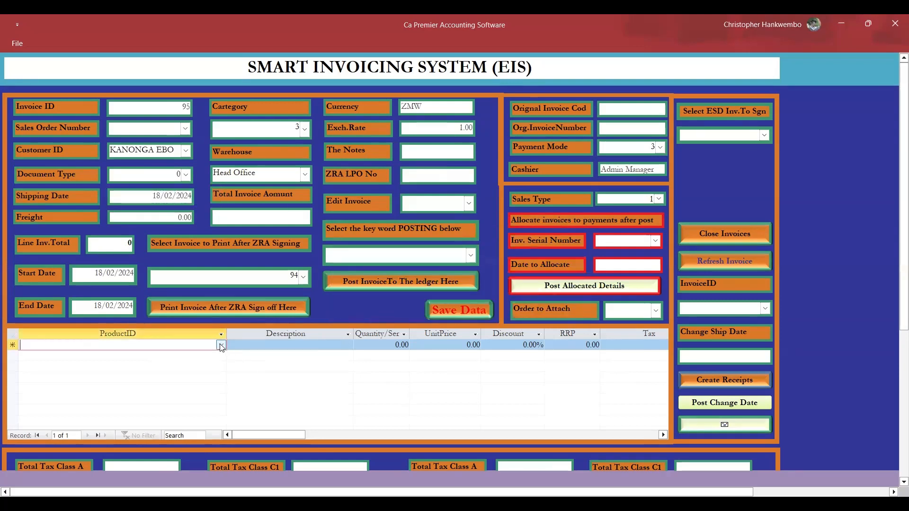
# Enter CEMENT with quantity 5 on the tax invoice, complete the line and check its tax columns
pyautogui.click(221, 345)
pyautogui.click(38, 367)
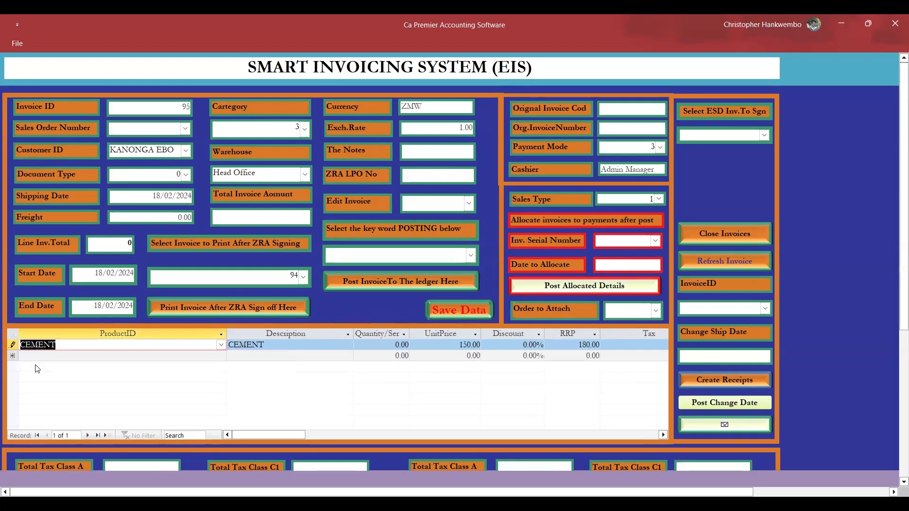
pyautogui.press('Tab')
pyautogui.press('Tab')
pyautogui.write('5')
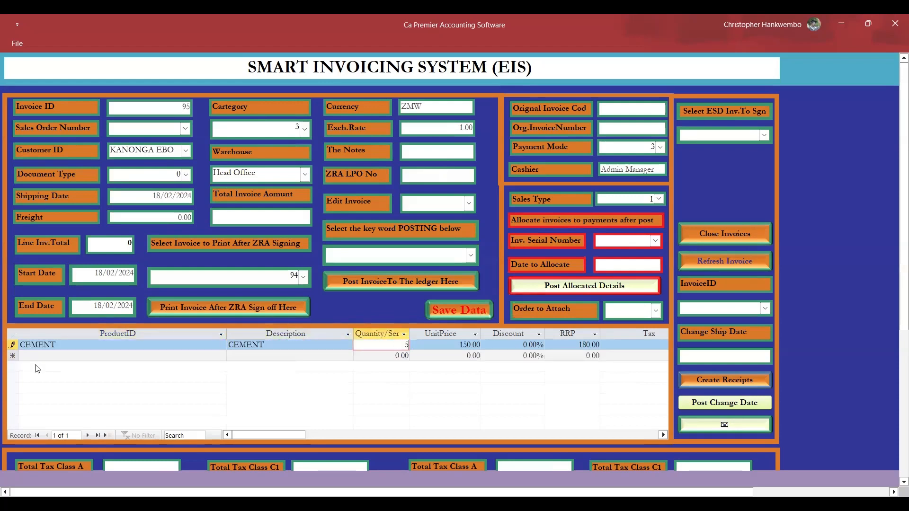
pyautogui.press('Tab')
pyautogui.press('Tab')
pyautogui.press('Tab')
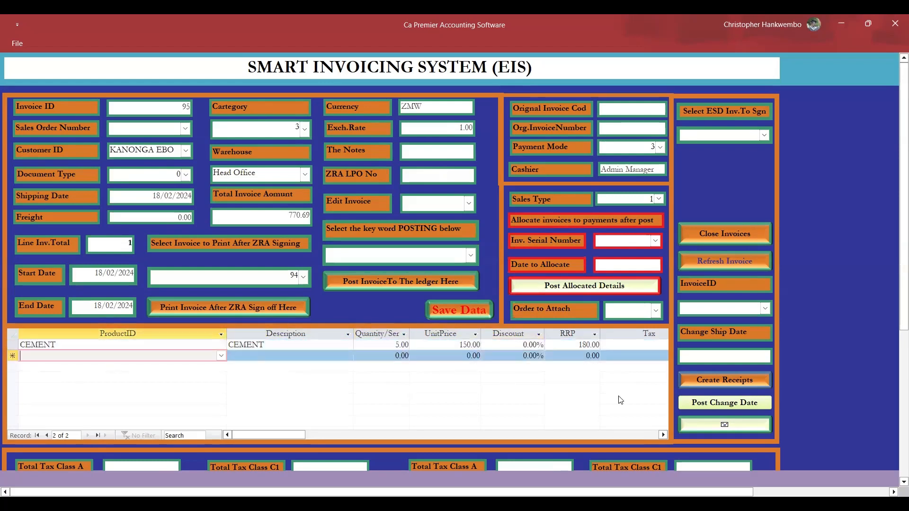
pyautogui.click(663, 436)
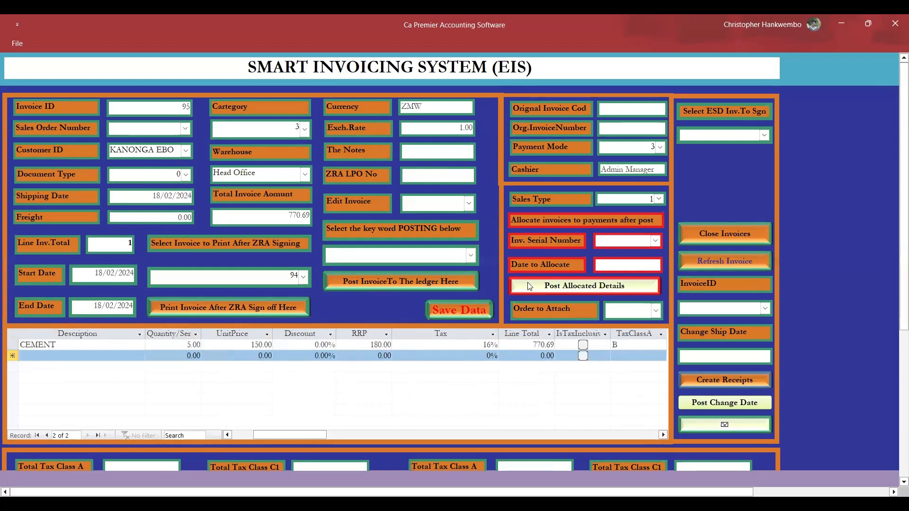
# Save the tax invoice, try to sign invoice 95 without cancelling for a double check, and dismiss the ZRA response
pyautogui.click(464, 314)
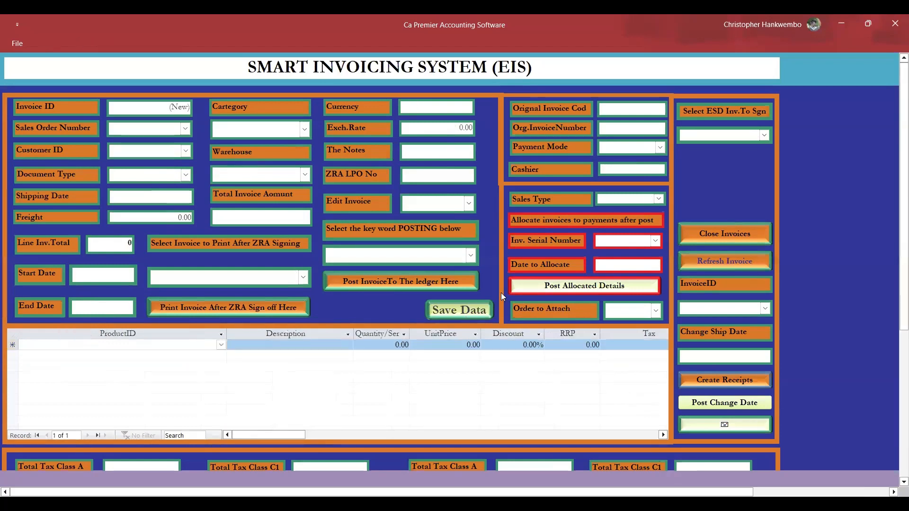
pyautogui.click(765, 136)
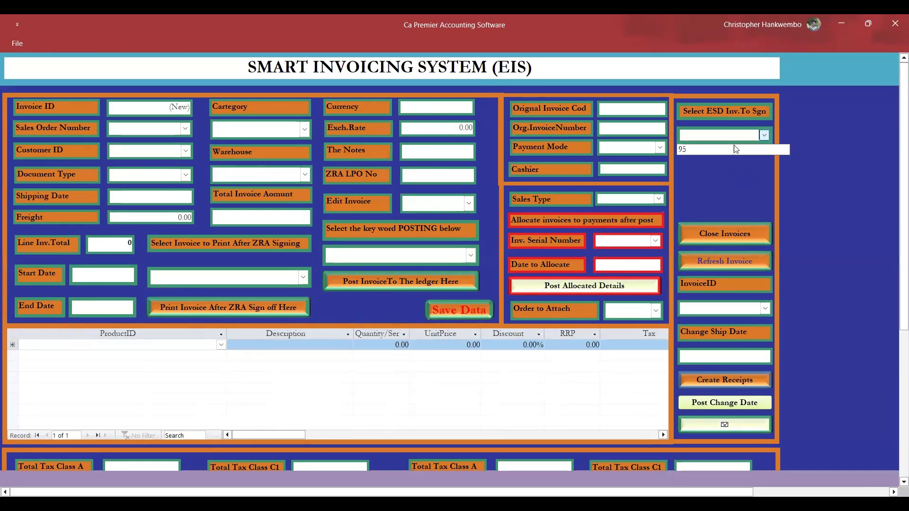
pyautogui.click(694, 149)
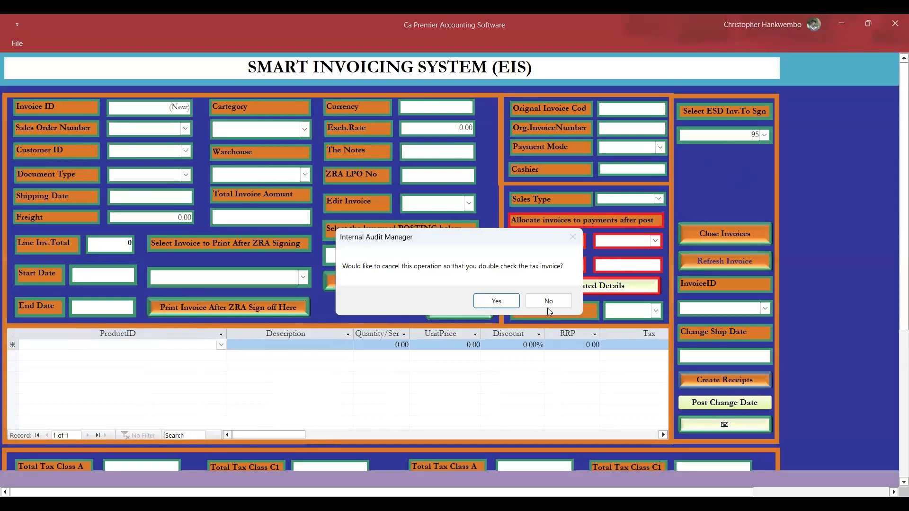
pyautogui.click(549, 301)
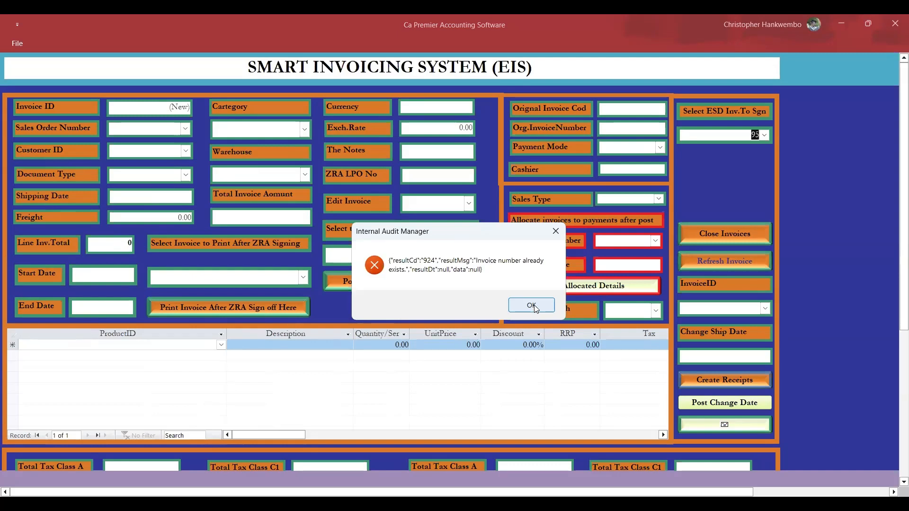
pyautogui.click(536, 307)
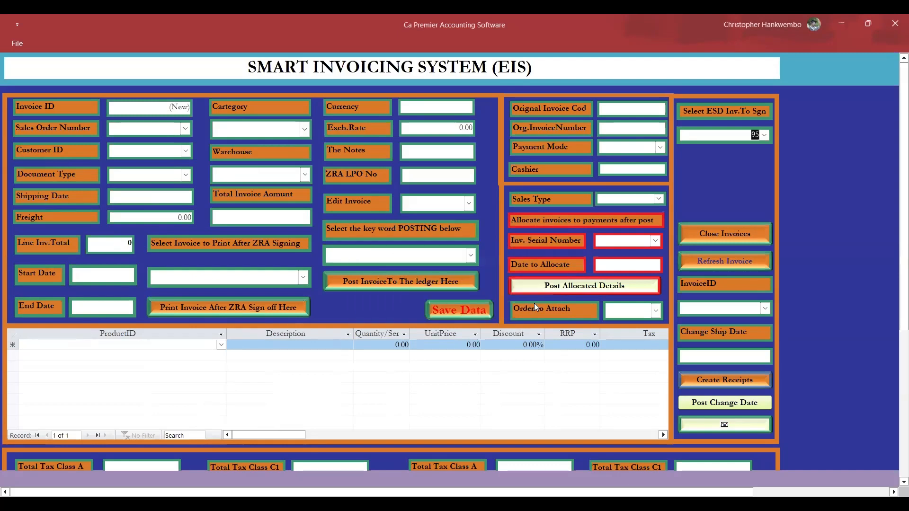
# Start another Tax Invoice for the same first-listed customer, again declining to attach a sales order
pyautogui.click(186, 151)
pyautogui.click(152, 167)
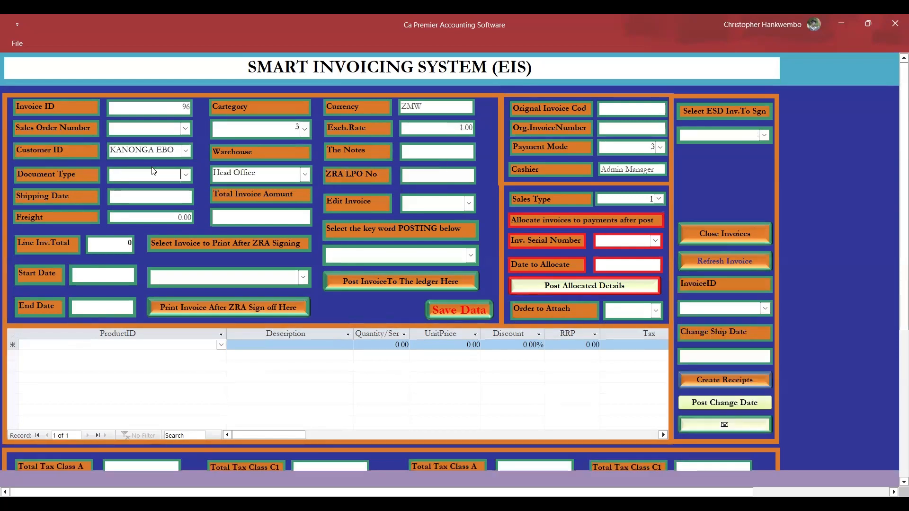
pyautogui.click(187, 193)
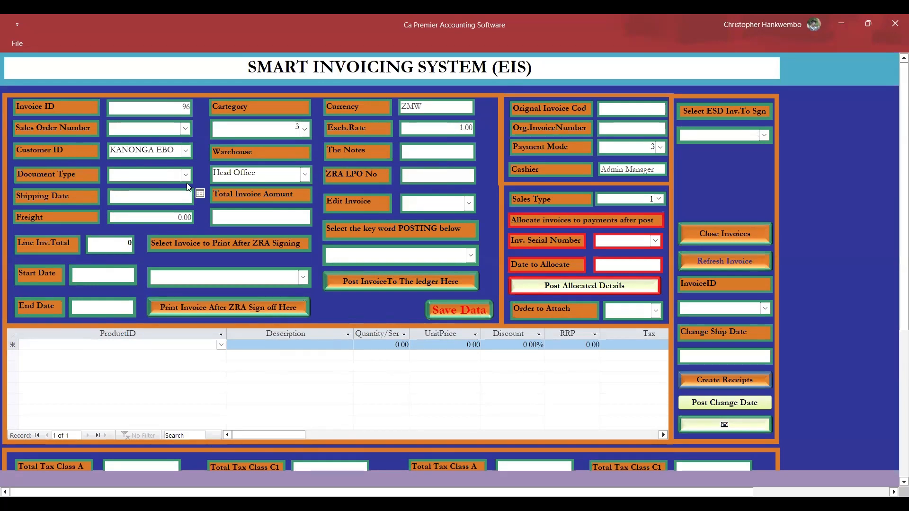
pyautogui.click(186, 175)
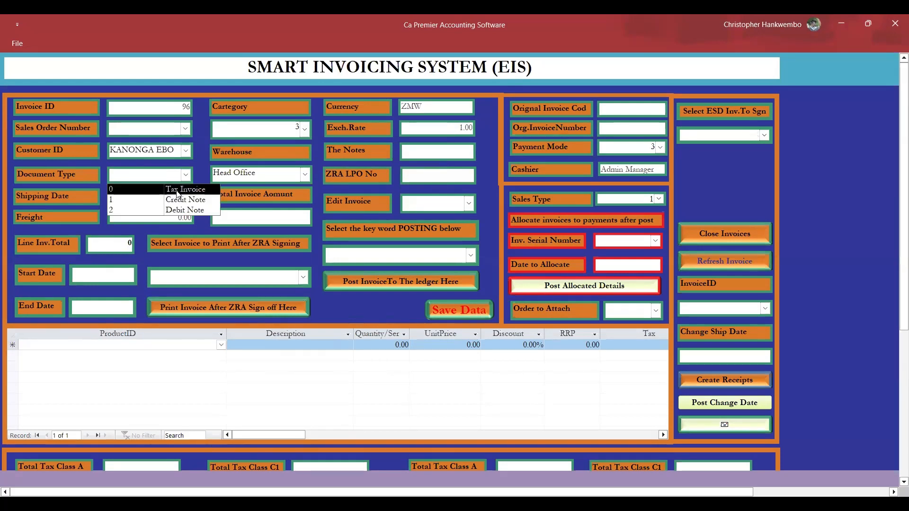
pyautogui.click(177, 191)
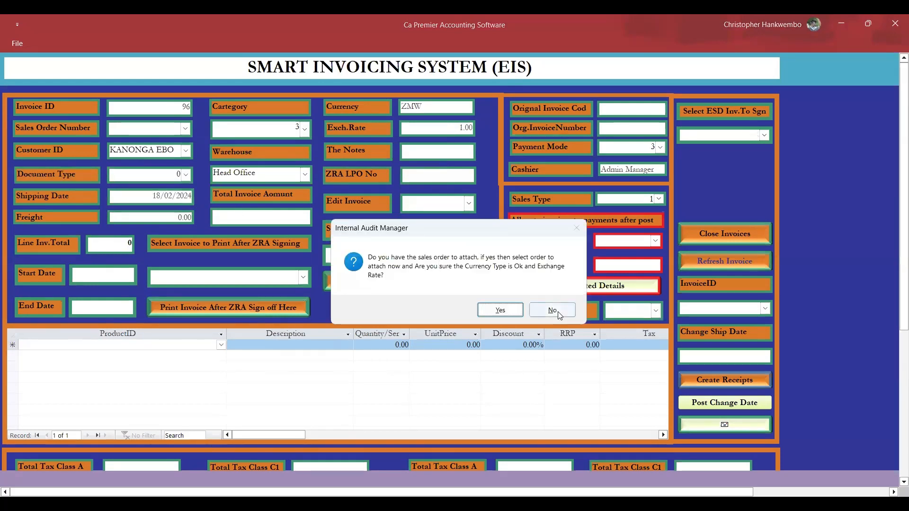
pyautogui.click(552, 311)
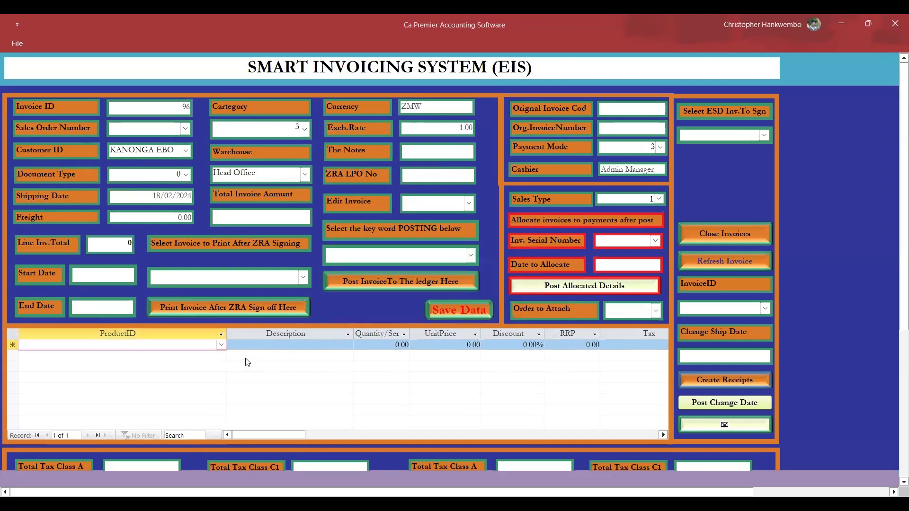
# Enter CEMENT with quantity 10 on the new tax invoice and complete the line
pyautogui.click(220, 345)
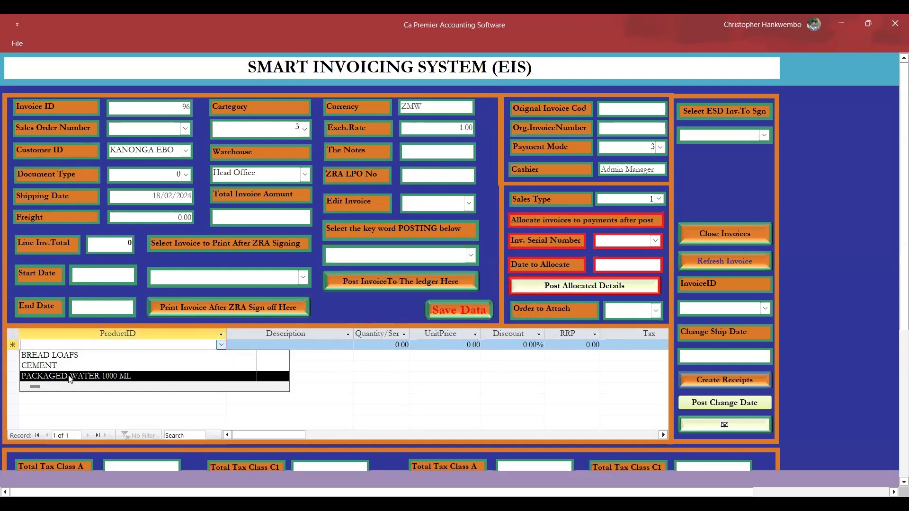
pyautogui.click(52, 366)
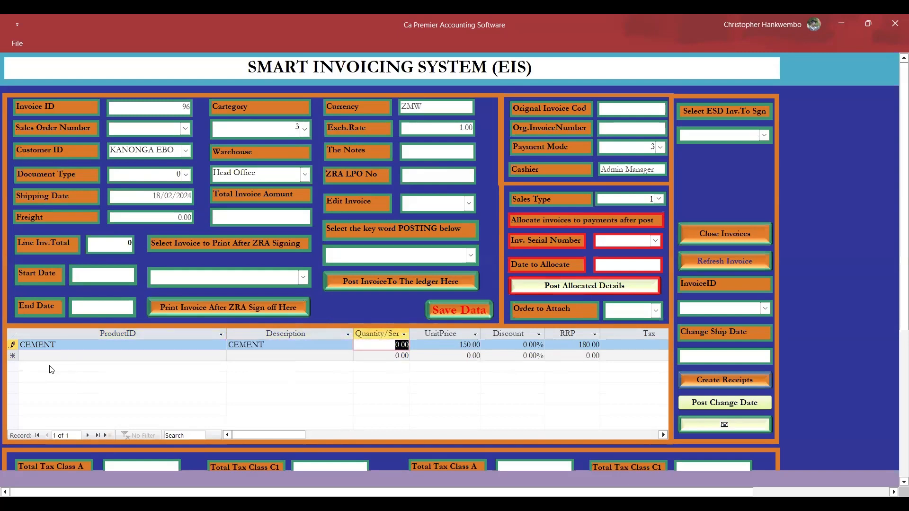
pyautogui.write('10')
pyautogui.press('Tab')
pyautogui.press('Tab')
pyautogui.press('Tab')
pyautogui.press('Tab')
pyautogui.press('Tab')
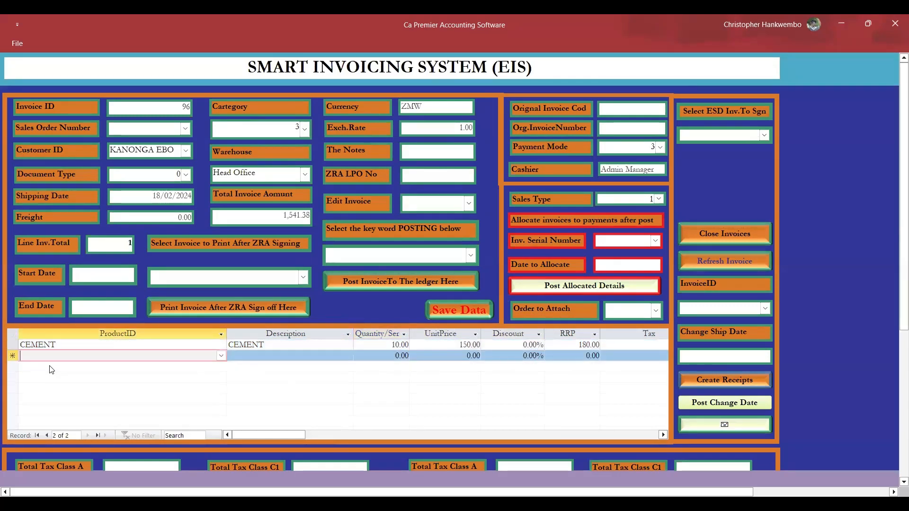
# Save the new tax invoice, sign invoice 96 without cancelling for a double check, and dismiss the ZRA response
pyautogui.click(458, 311)
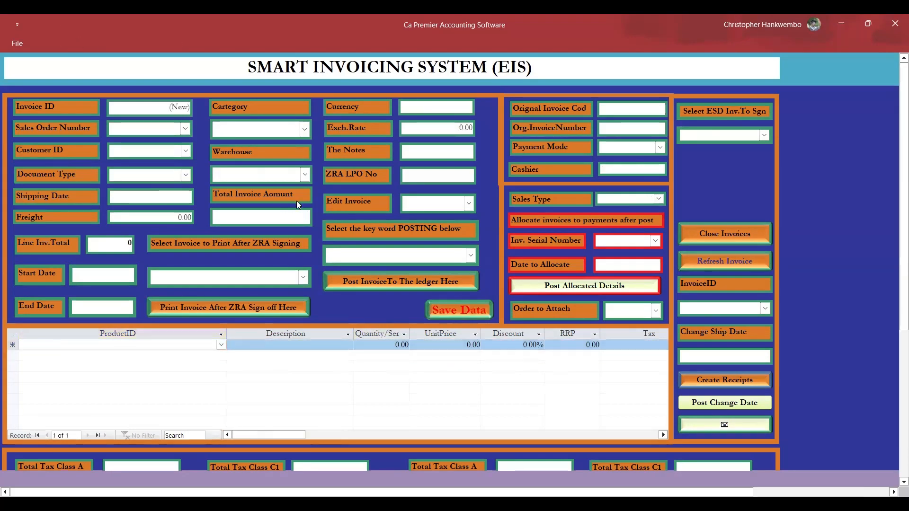
pyautogui.click(764, 136)
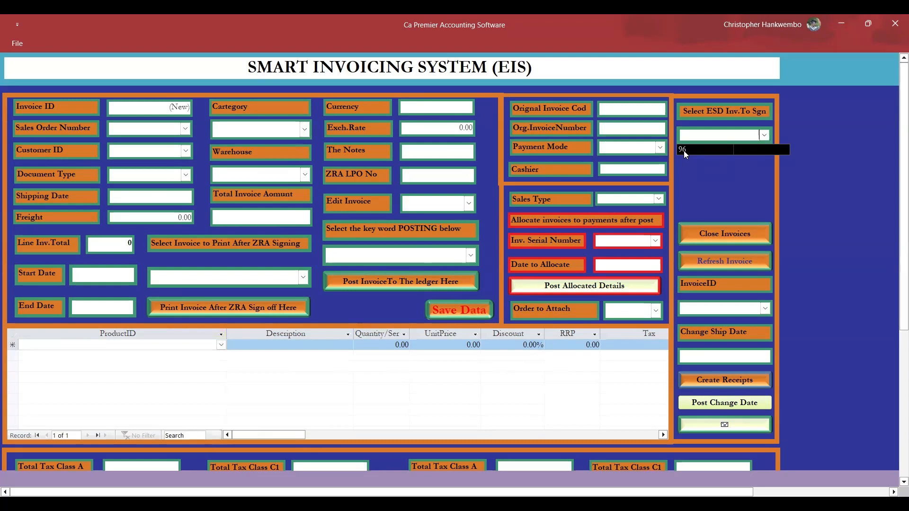
pyautogui.click(684, 151)
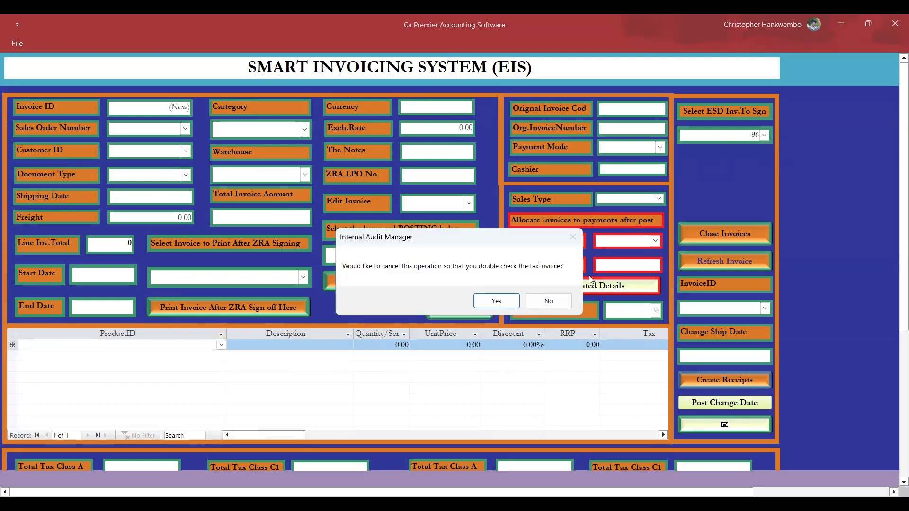
pyautogui.click(549, 303)
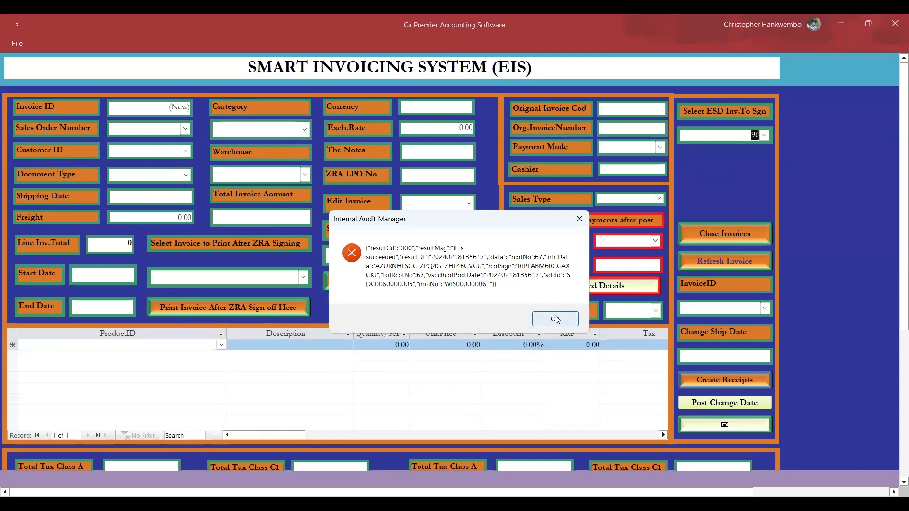
pyautogui.click(555, 319)
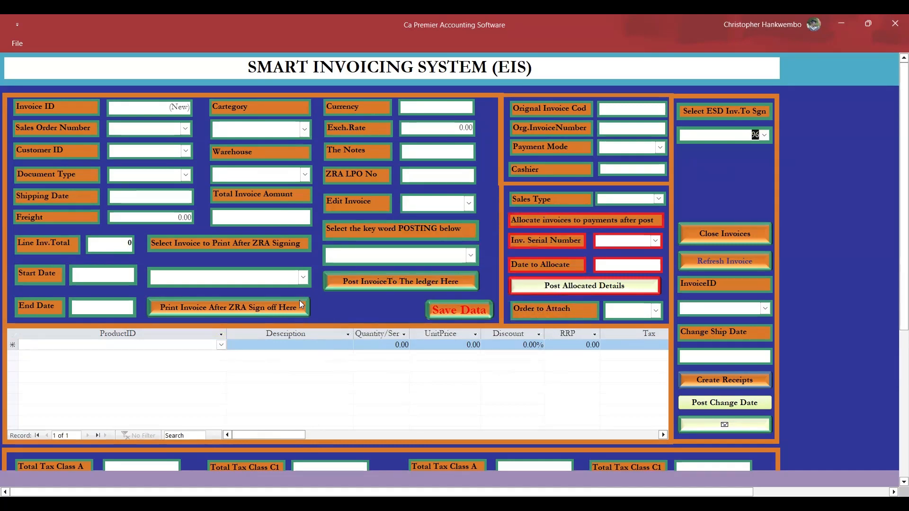
# Generate the print preview of signed invoice 96, enlarge it to check the CEMENT line and ZRA details, and close it
pyautogui.click(303, 278)
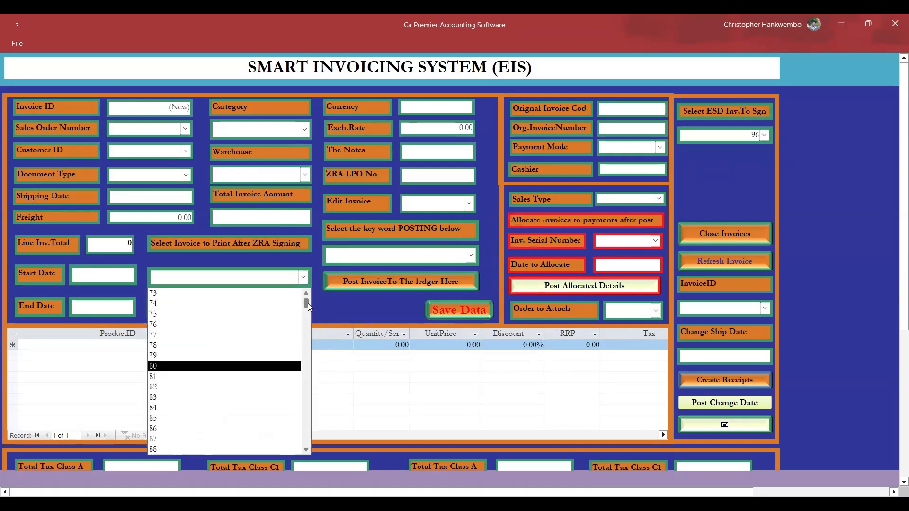
pyautogui.moveTo(308, 306); pyautogui.dragTo(316, 442)
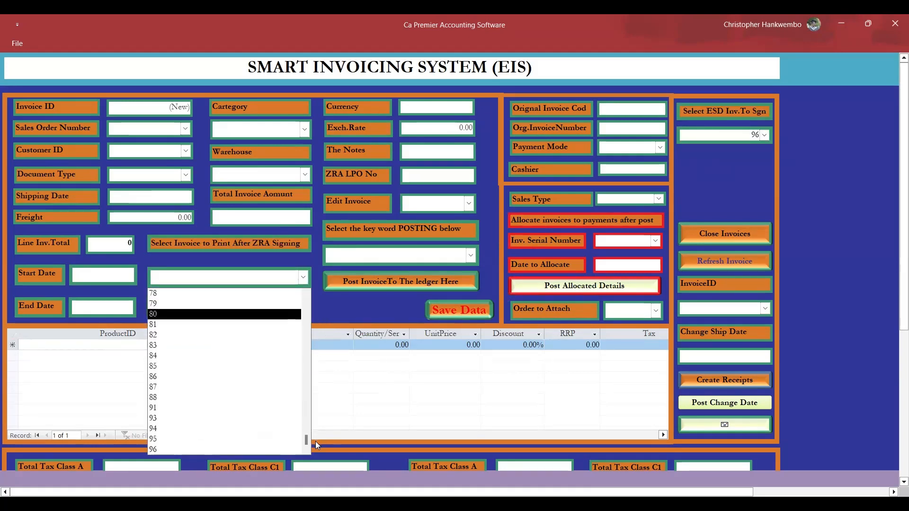
pyautogui.click(157, 449)
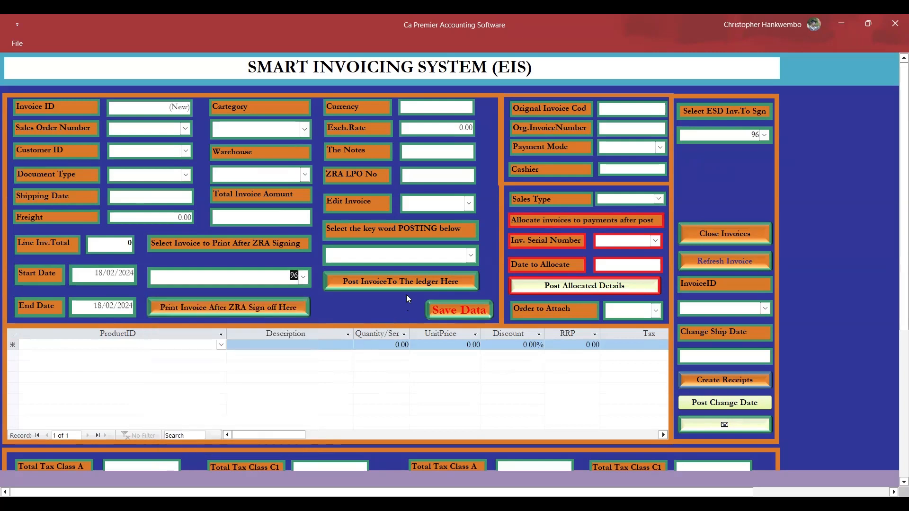
pyautogui.click(221, 308)
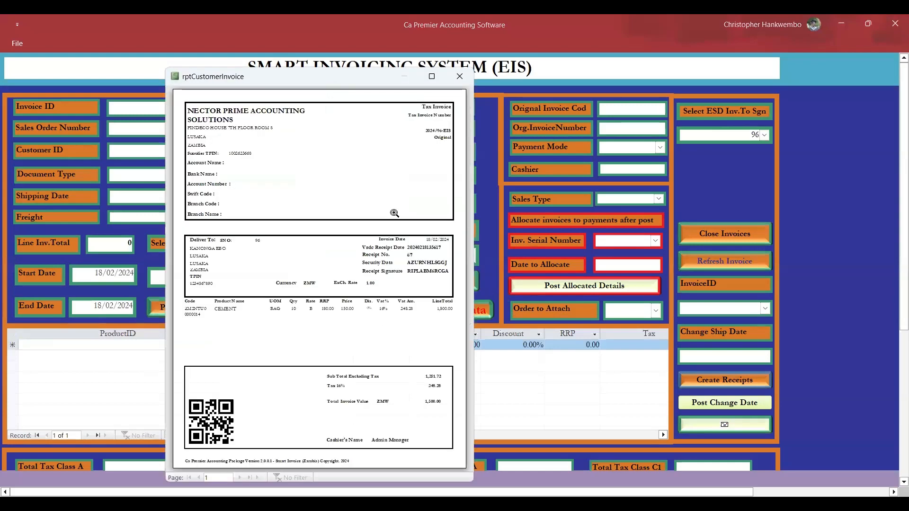
pyautogui.click(433, 78)
pyautogui.click(506, 386)
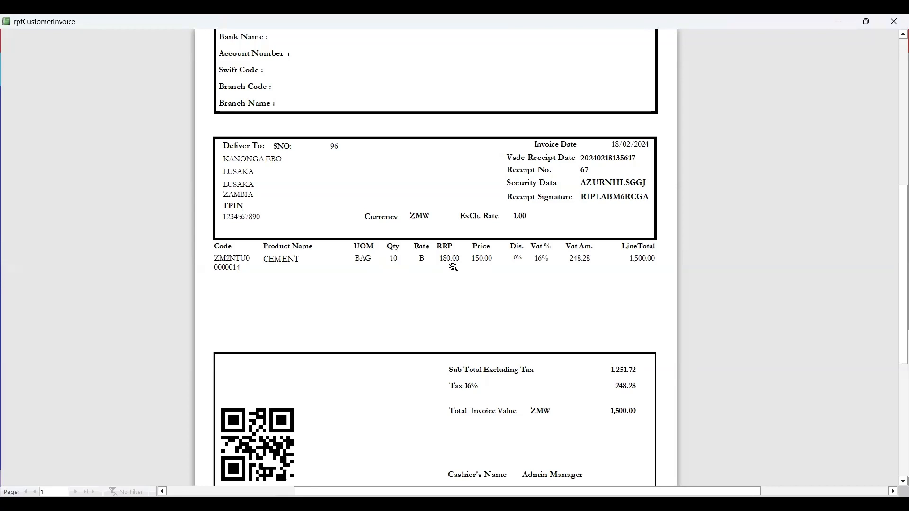
pyautogui.click(895, 21)
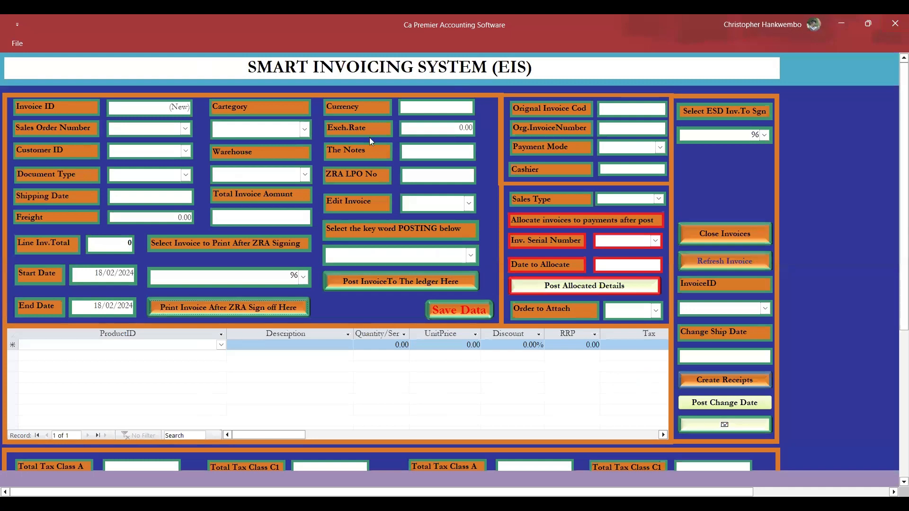
# Start a Credit Note for the first-listed customer and dismiss the reference invoice reminder
pyautogui.click(186, 150)
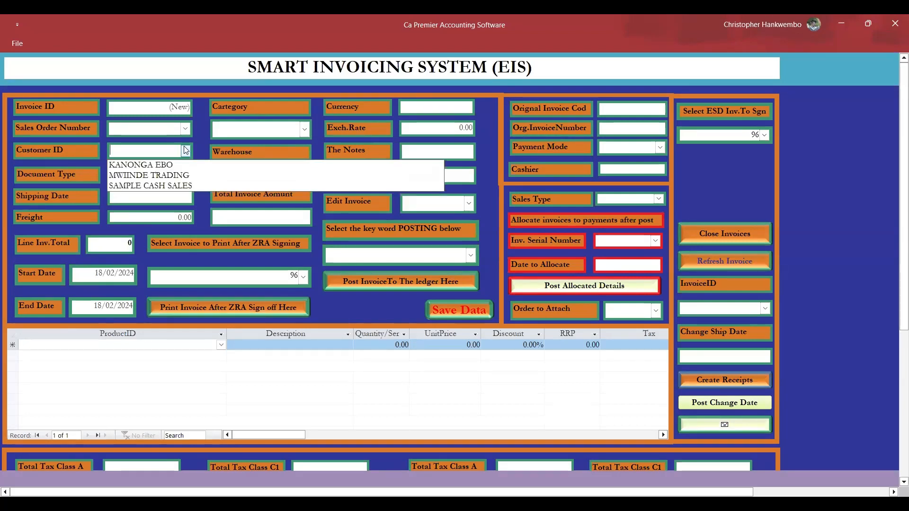
pyautogui.click(145, 165)
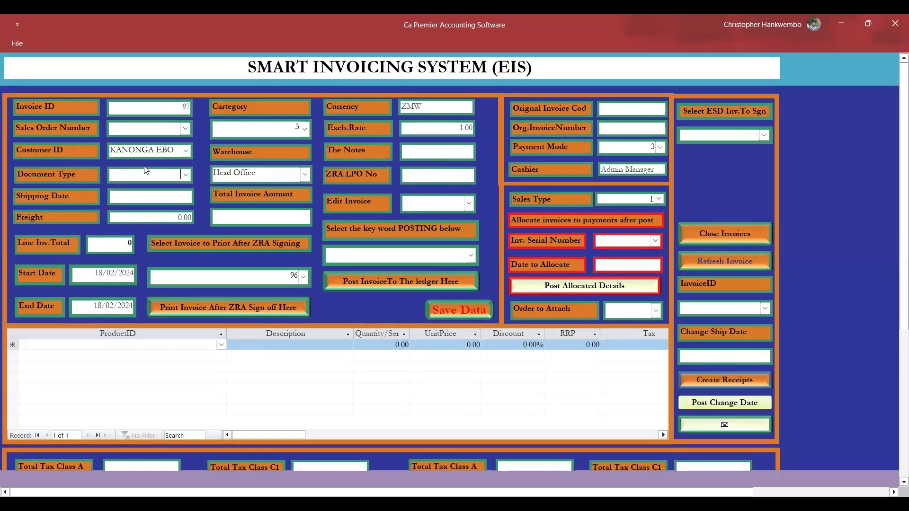
pyautogui.click(186, 174)
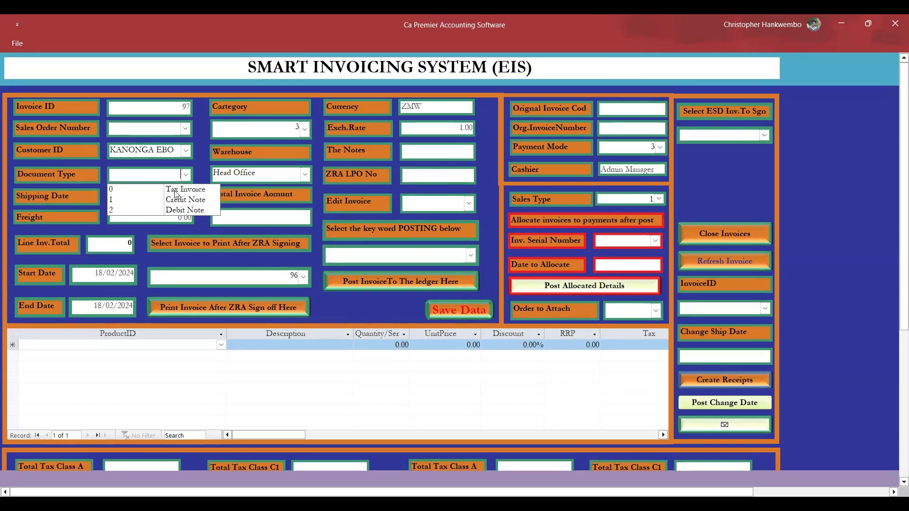
pyautogui.click(176, 200)
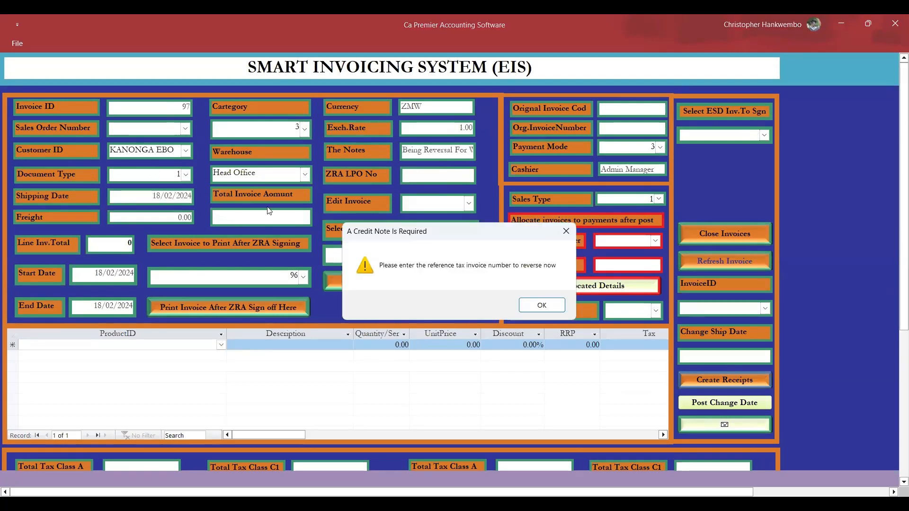
pyautogui.click(542, 304)
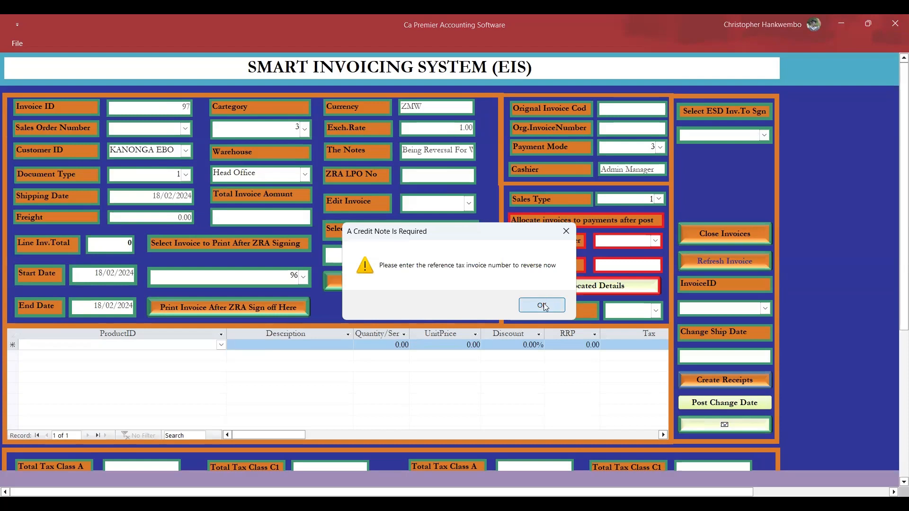
pyautogui.click(553, 311)
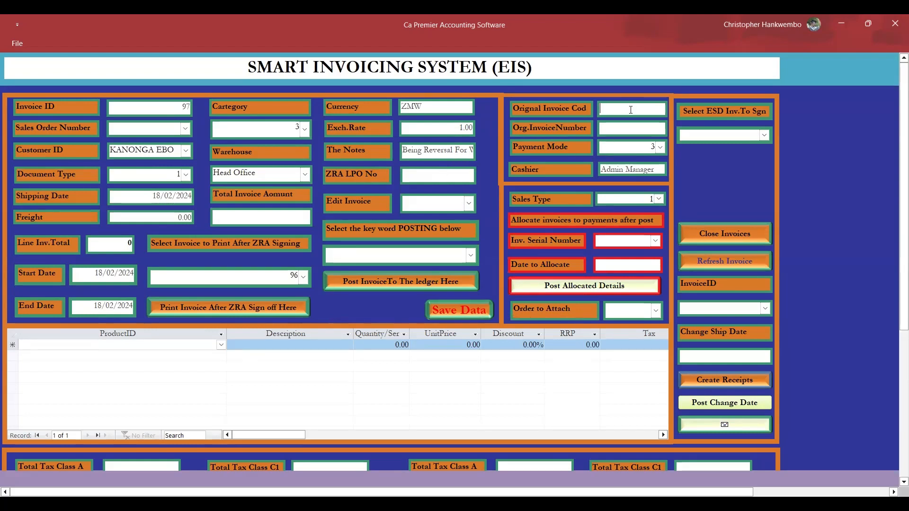
# Enter 96 as the original invoice code and original invoice number, and decline to attach a sales order
pyautogui.write('9696')
pyautogui.press('Tab')
pyautogui.press('Tab')
pyautogui.press('Tab')
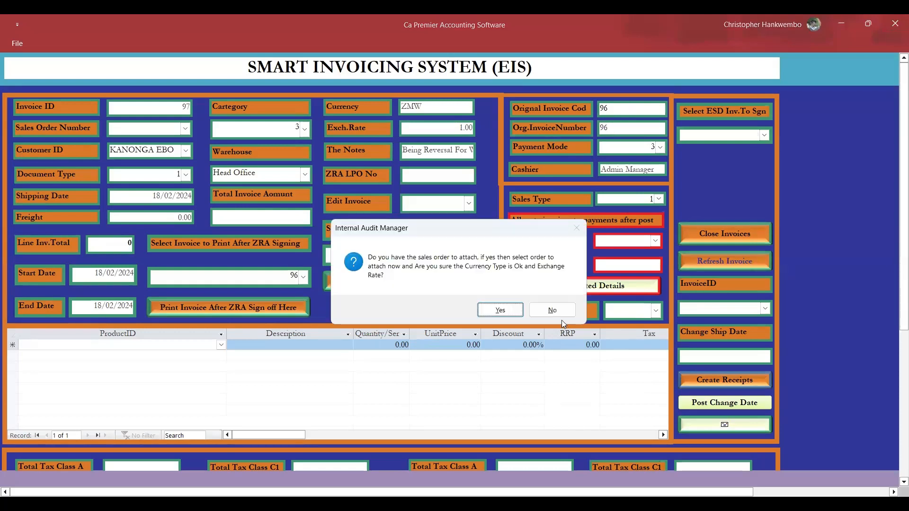
pyautogui.click(553, 310)
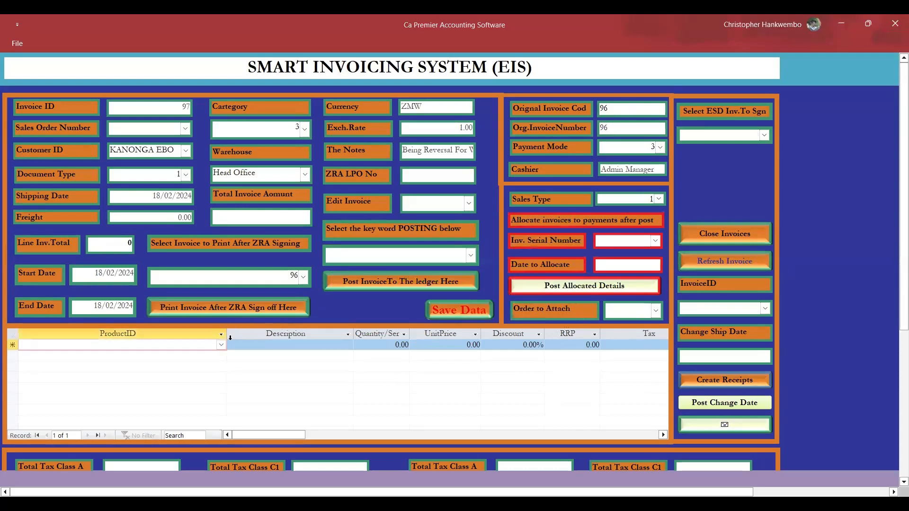
# Add CEMENT with quantity -1 to the credit note and accept the negative quantity notice
pyautogui.click(221, 345)
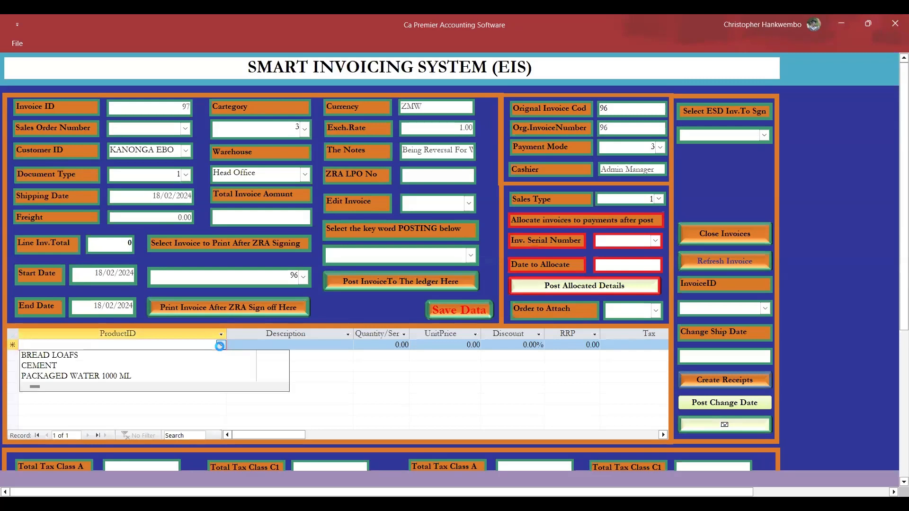
pyautogui.click(48, 369)
pyautogui.press('Tab')
pyautogui.press('Tab')
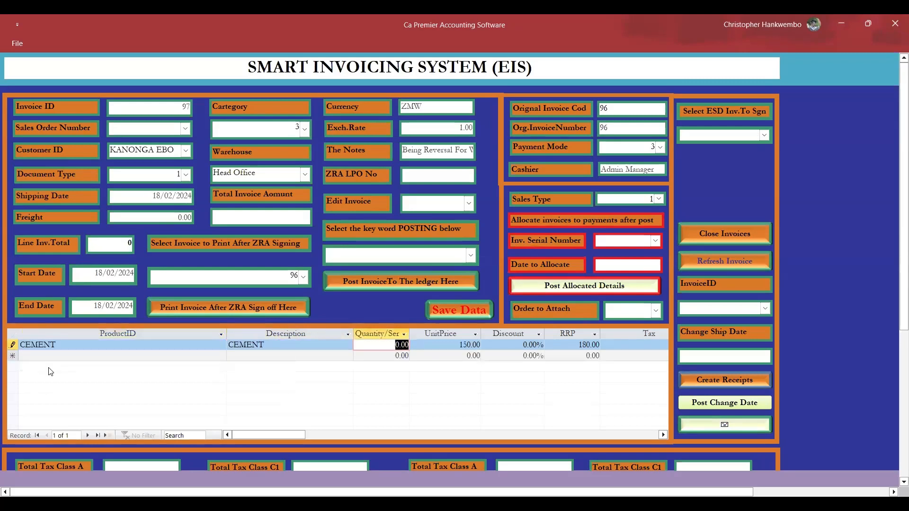
pyautogui.write('-1')
pyautogui.press('Tab')
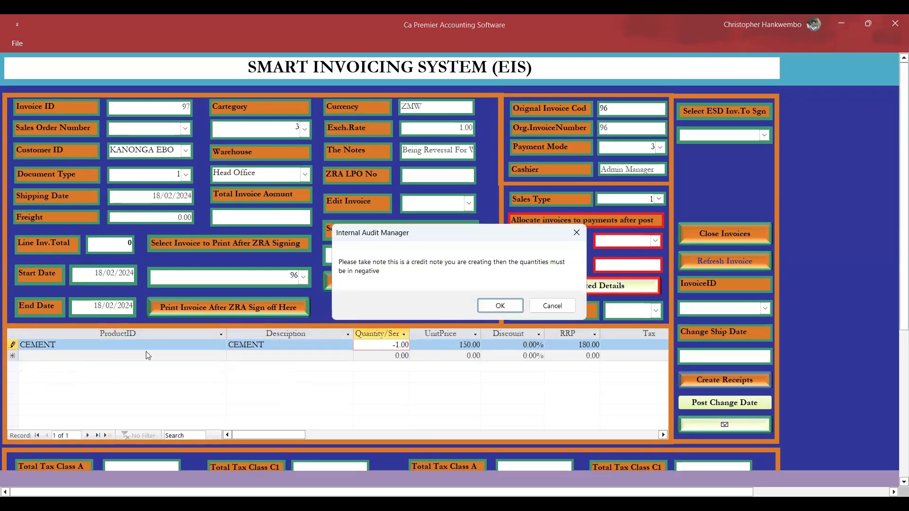
pyautogui.click(501, 306)
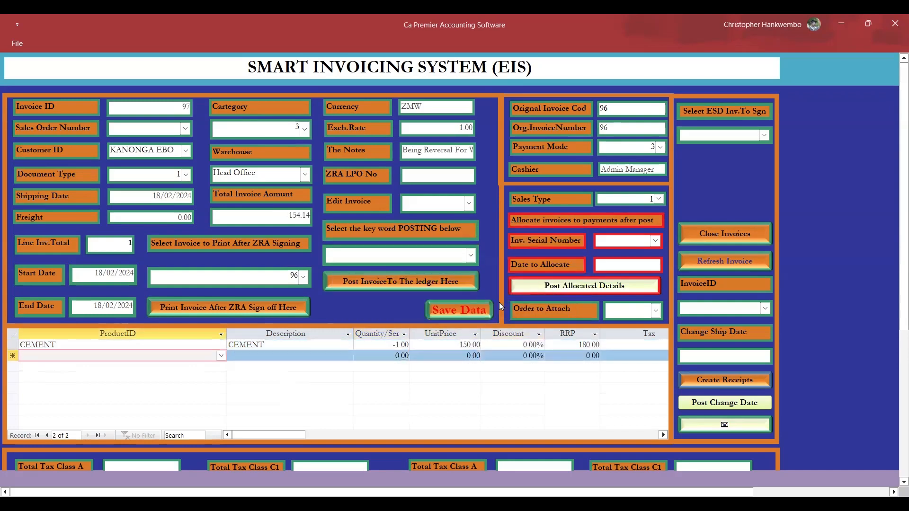
# Save the credit note, try to sign document 97 without cancelling for a double check, and dismiss the ZRA response
pyautogui.click(456, 310)
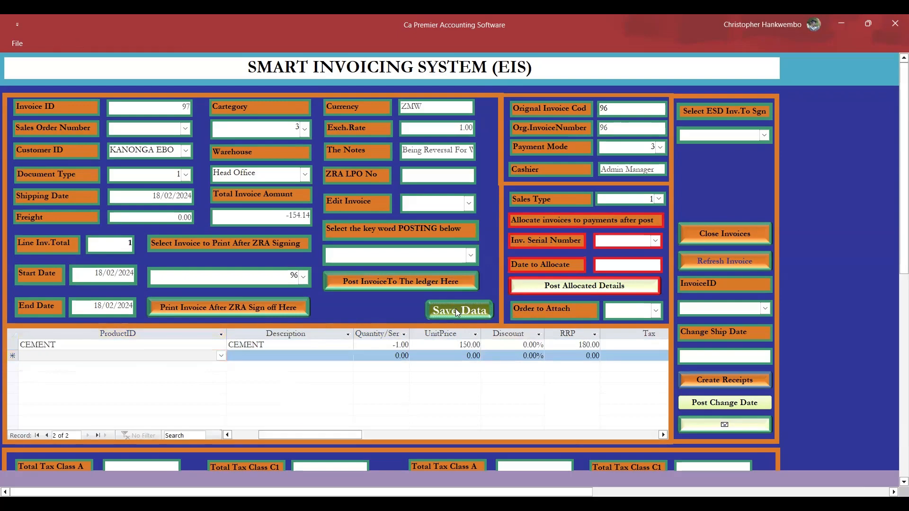
pyautogui.click(764, 136)
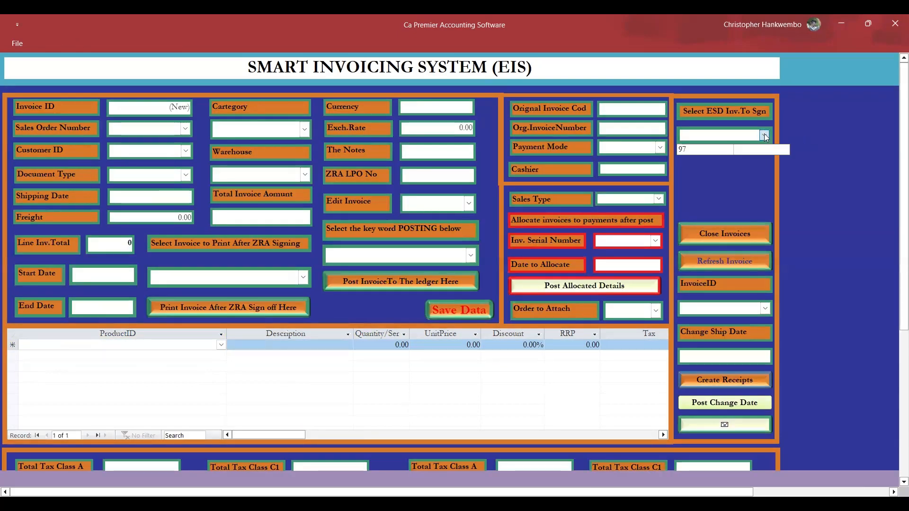
pyautogui.click(687, 150)
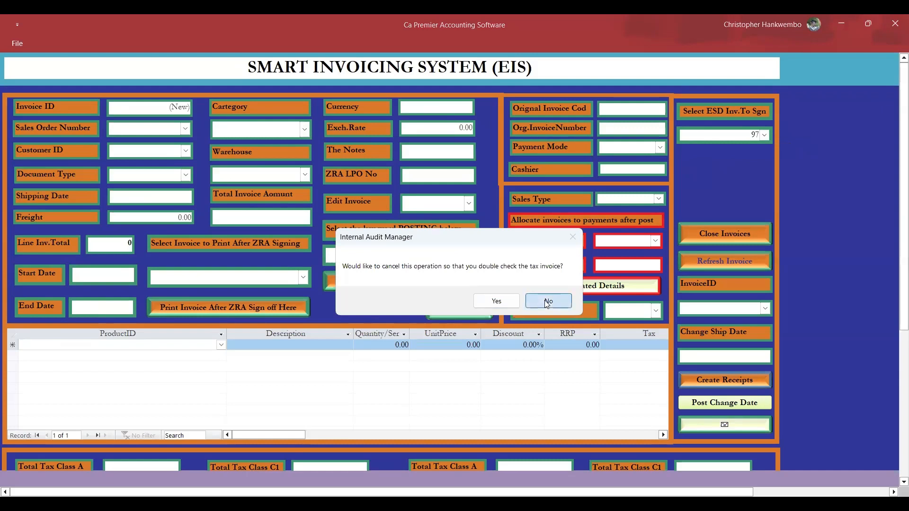
pyautogui.click(547, 302)
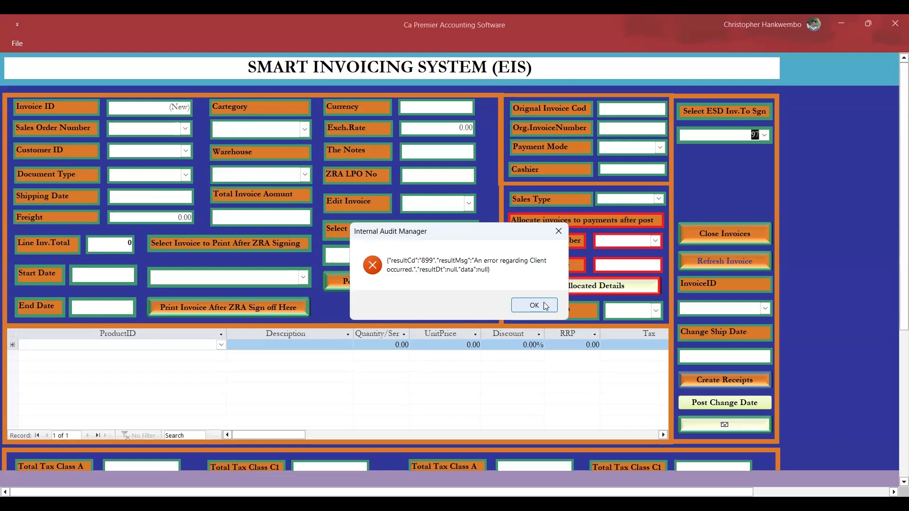
pyautogui.click(534, 308)
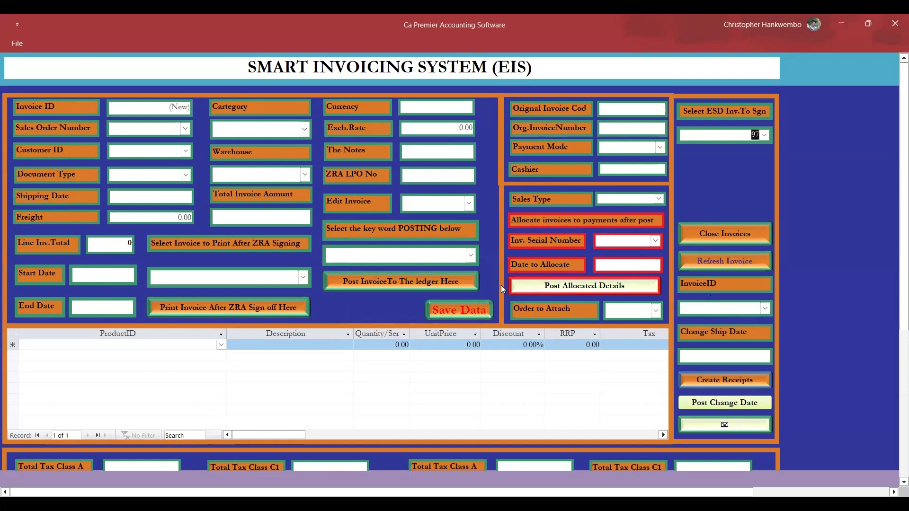
# Post invoice 96 to the ledger using the Posting keyword and dismiss the message
pyautogui.click(303, 278)
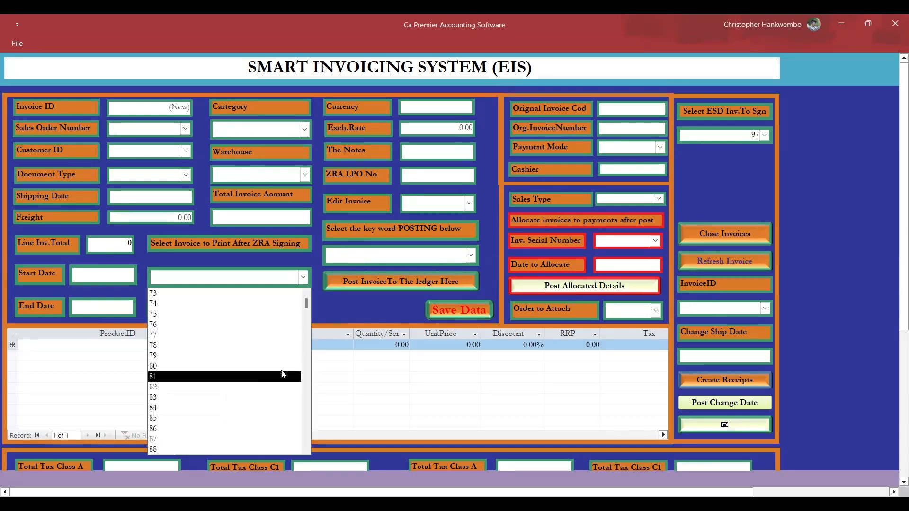
pyautogui.moveTo(307, 301); pyautogui.dragTo(316, 430)
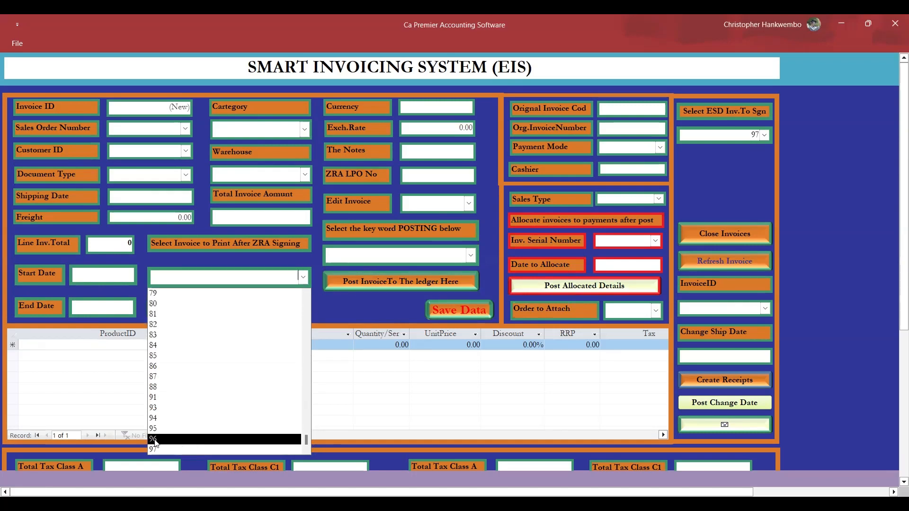
pyautogui.click(155, 440)
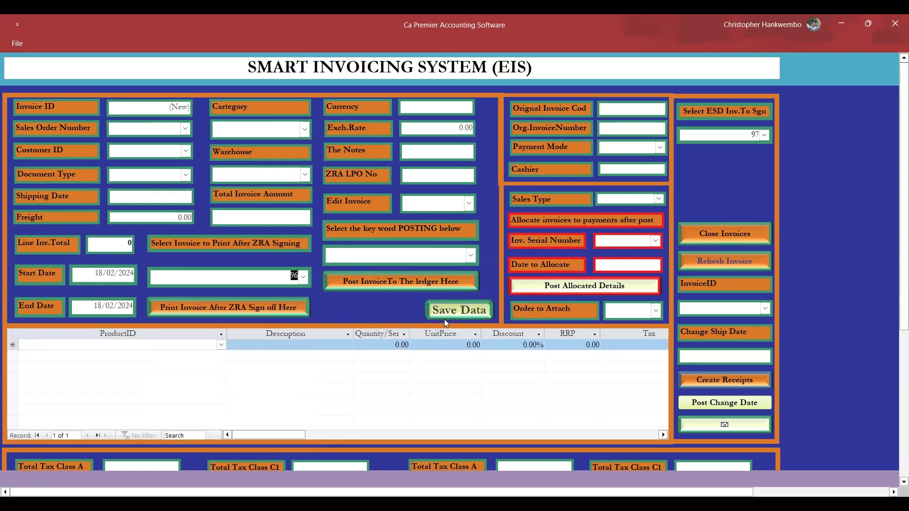
pyautogui.click(470, 256)
pyautogui.click(360, 273)
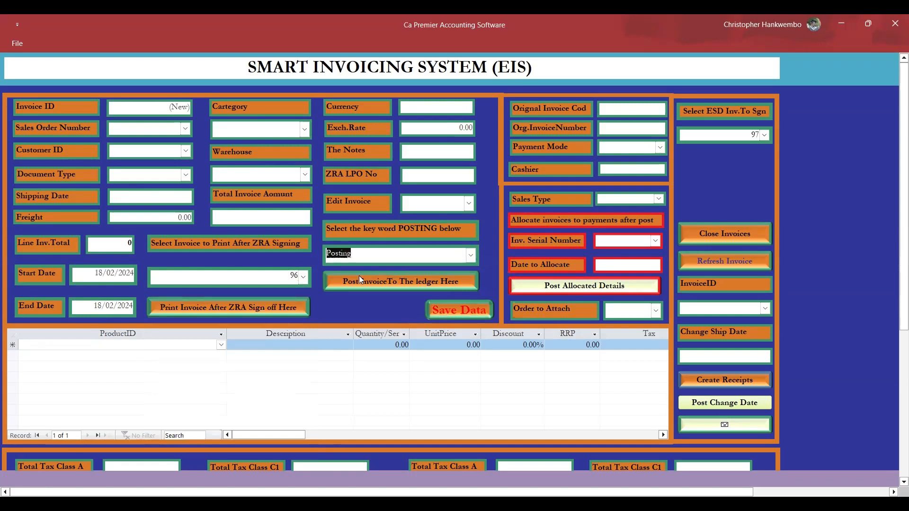
pyautogui.click(386, 283)
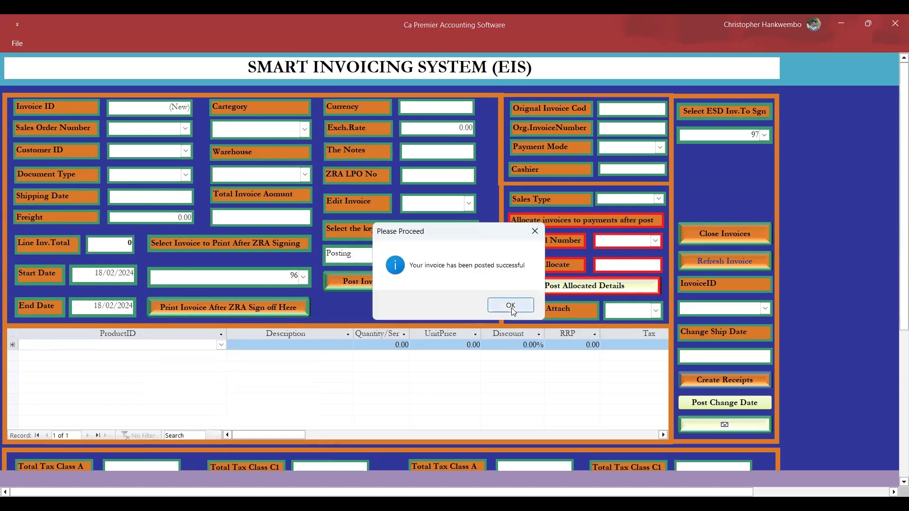
pyautogui.click(511, 306)
# Select credit note 97 for posting to the ledger and open the posting keyword choices
pyautogui.click(303, 278)
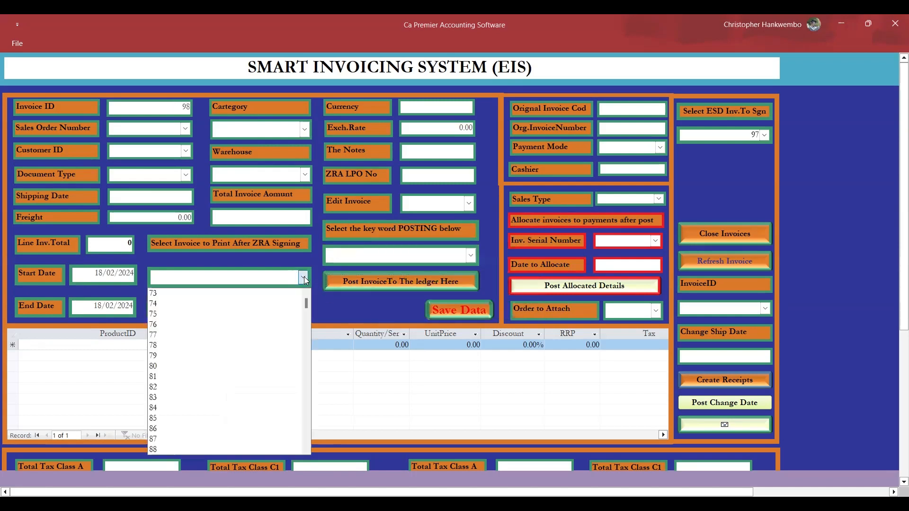
pyautogui.moveTo(307, 304); pyautogui.dragTo(321, 452)
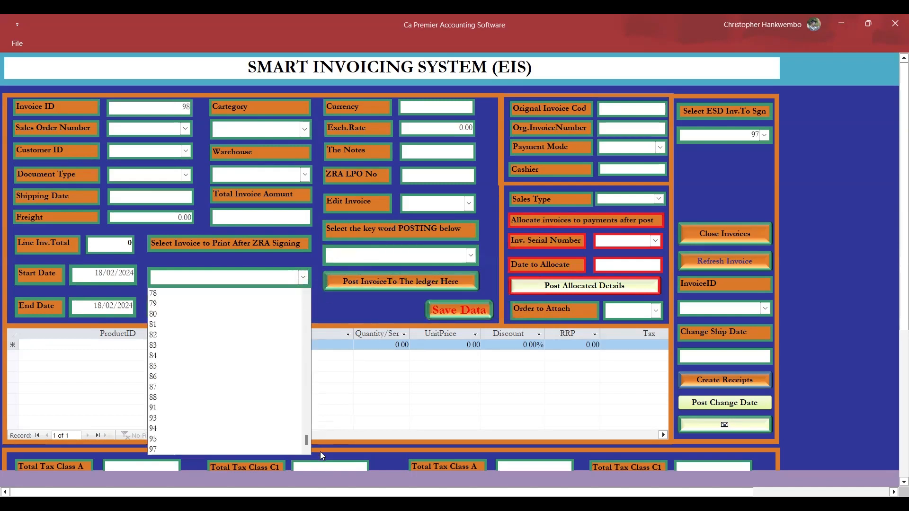
pyautogui.click(155, 449)
pyautogui.click(471, 257)
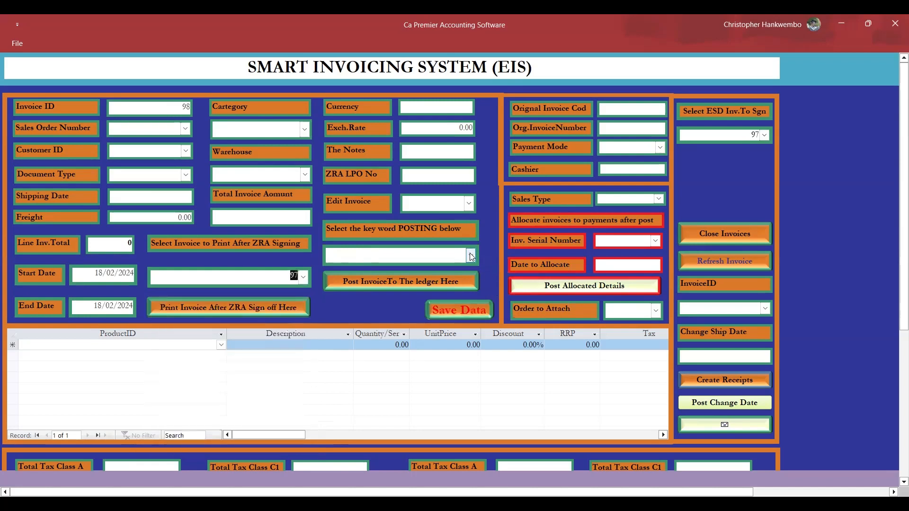